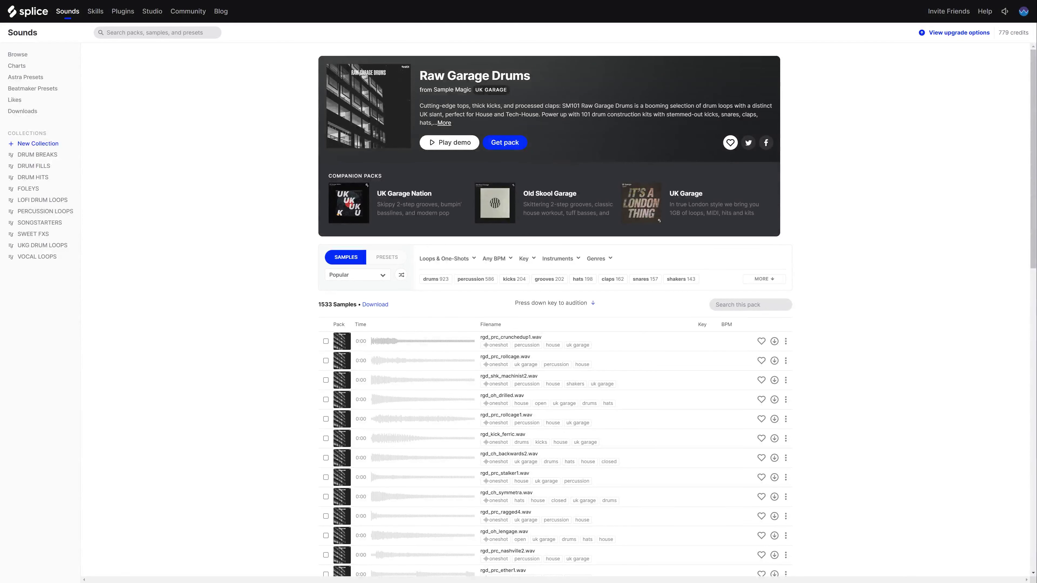
# Step: Browse the Raw Garage Drums pack's sample list and preview several drum one-shots
pyautogui.scroll(-4, 358, 288)
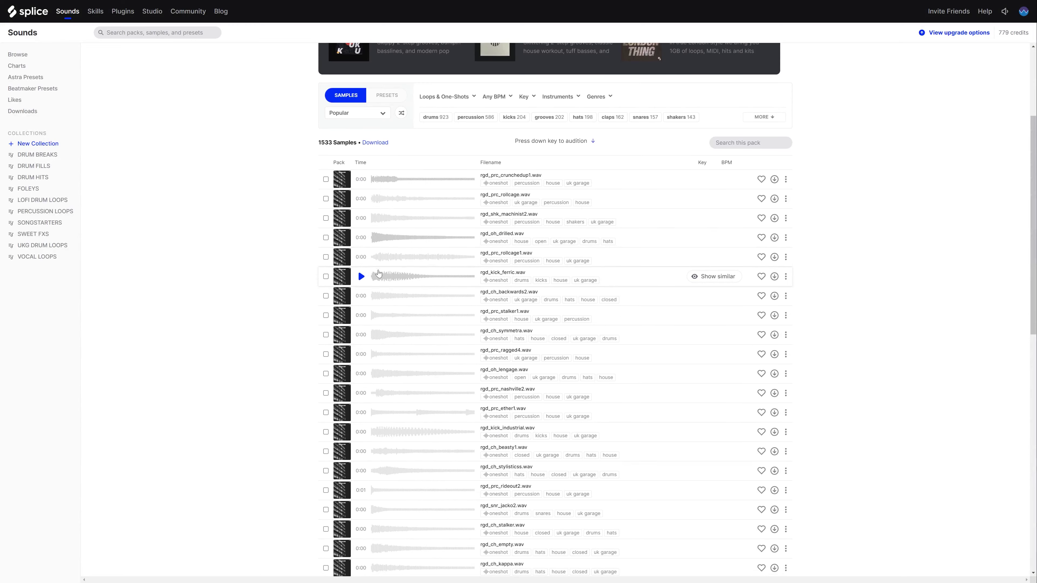
pyautogui.click(361, 257)
pyautogui.scroll(-2, 372, 256)
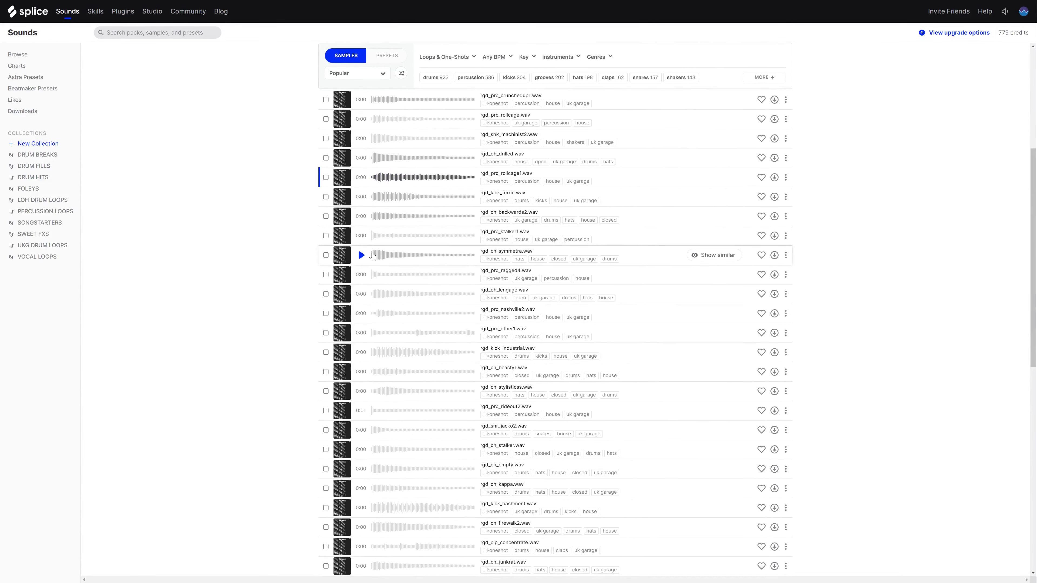
pyautogui.click(360, 235)
pyautogui.scroll(-2, 359, 225)
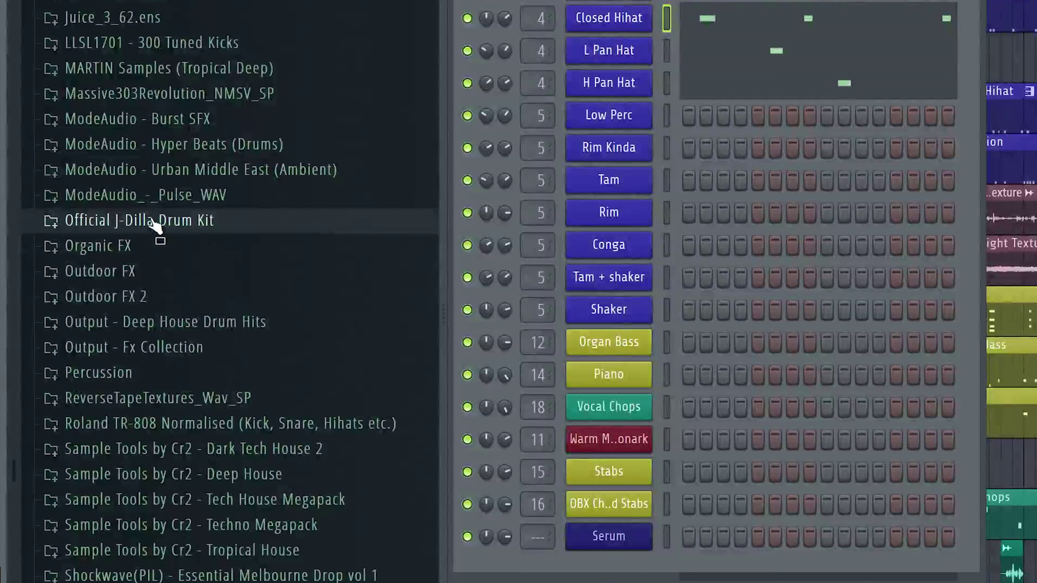
# Step: Switch to FL Studio and audition several claps in the Official J-Dilla Drum Kit's Claps folder
pyautogui.click(157, 225)
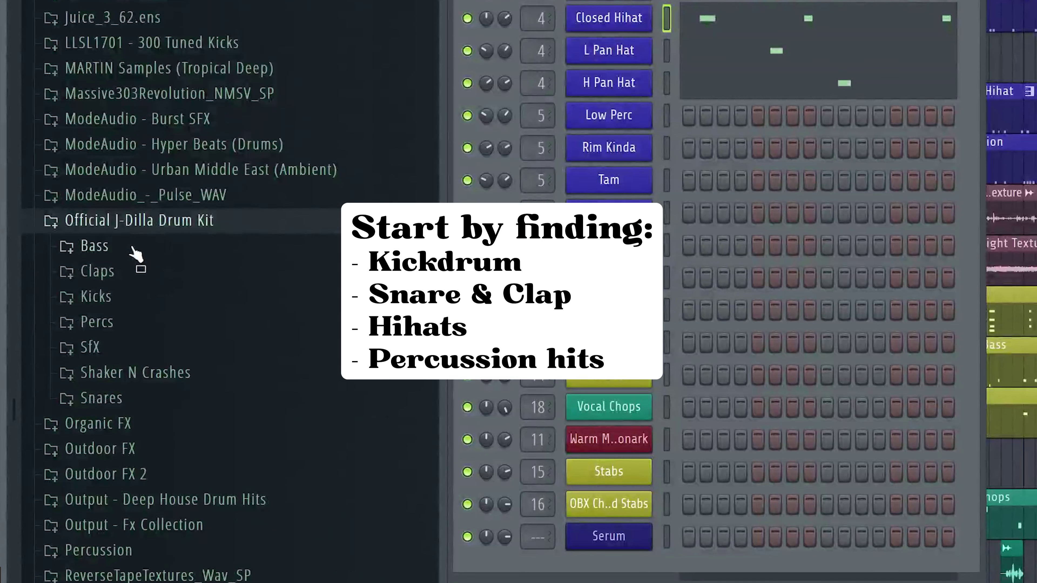
pyautogui.click(123, 278)
pyautogui.scroll(-4, 134, 245)
pyautogui.click(143, 342)
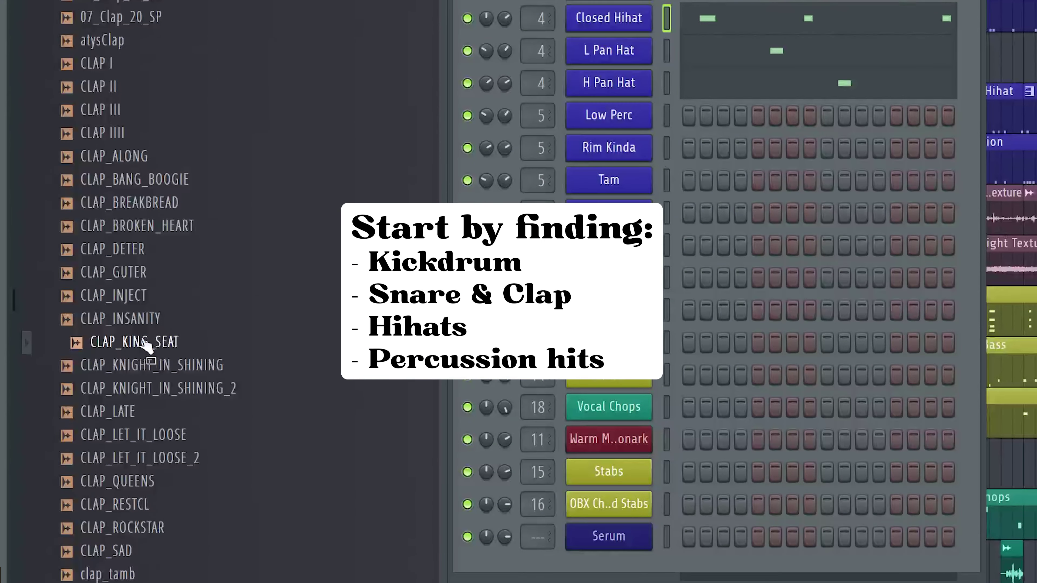
pyautogui.scroll(-2, 147, 360)
pyautogui.click(147, 365)
pyautogui.click(148, 388)
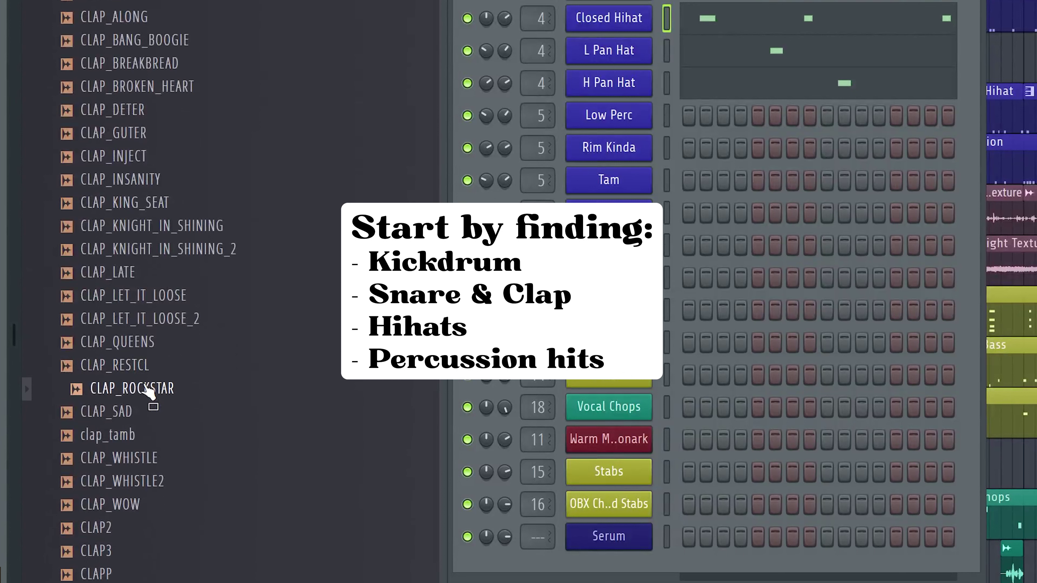
pyautogui.scroll(-3, 149, 390)
pyautogui.click(135, 435)
pyautogui.click(133, 395)
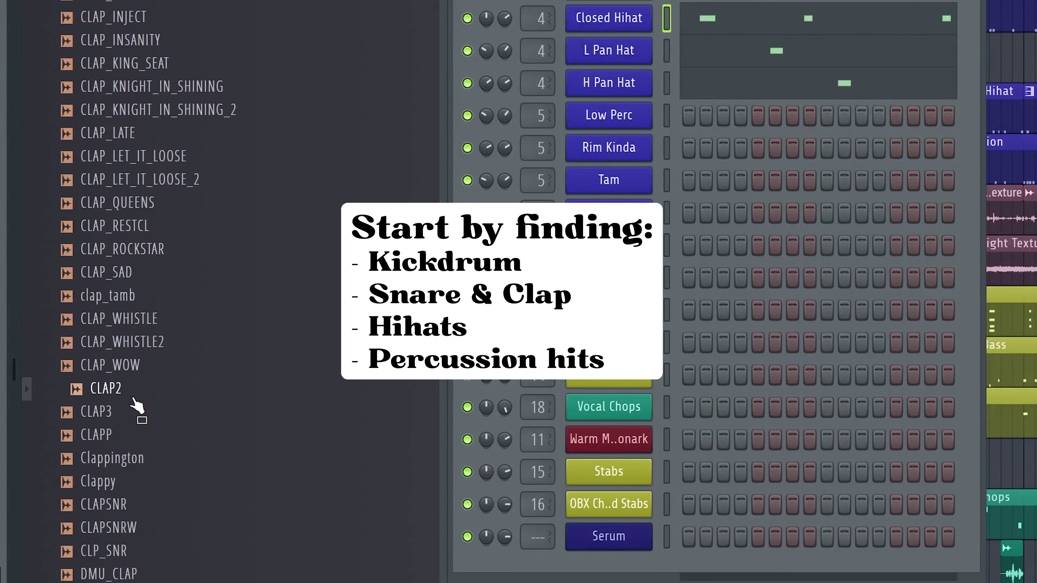
pyautogui.click(132, 528)
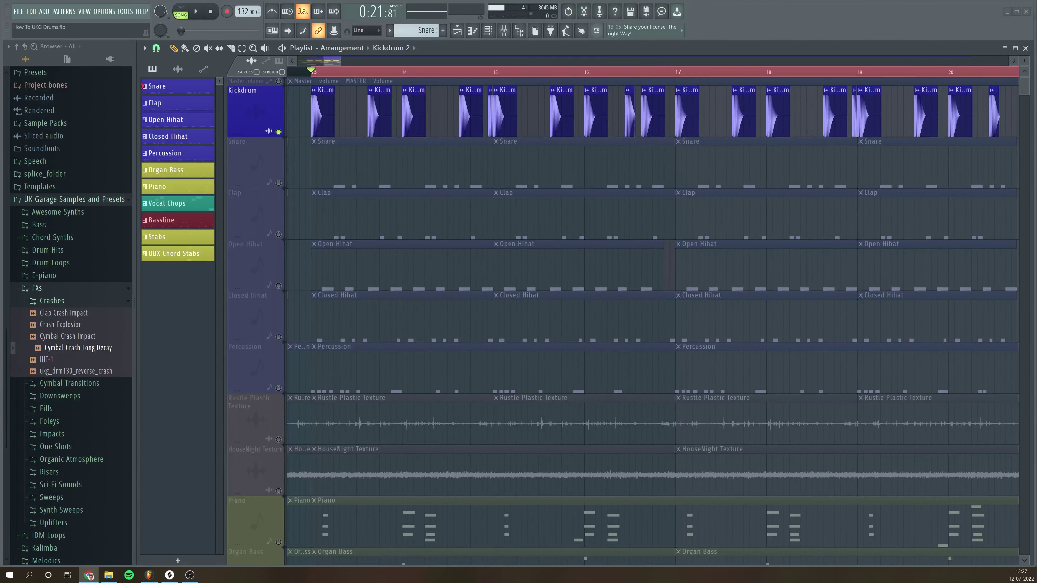
# Step: Inspect the Kickdrum clip's sample settings and play the soloed kick pattern from bar 13
pyautogui.doubleClick(328, 105)
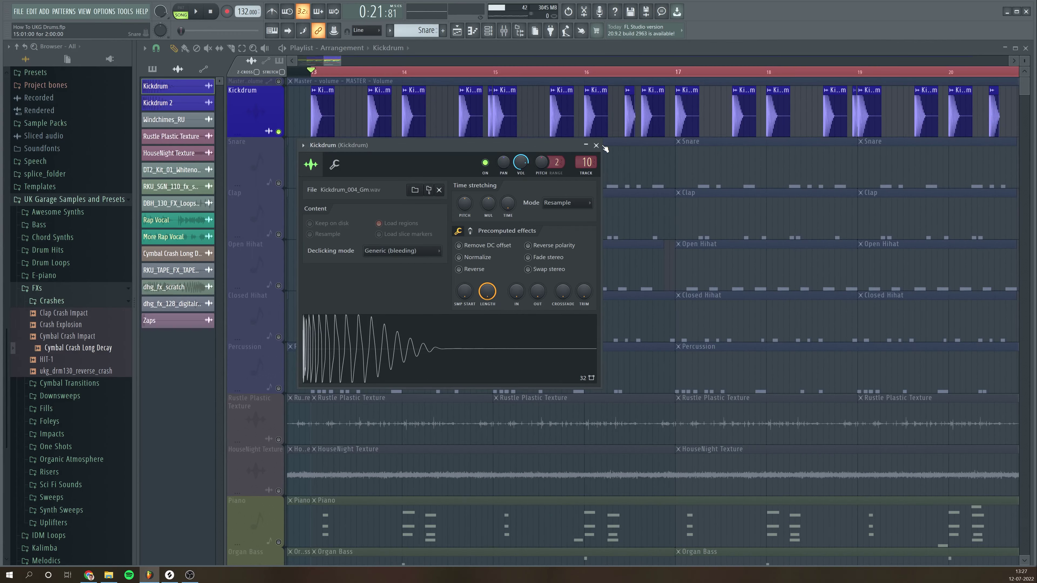
pyautogui.click(596, 146)
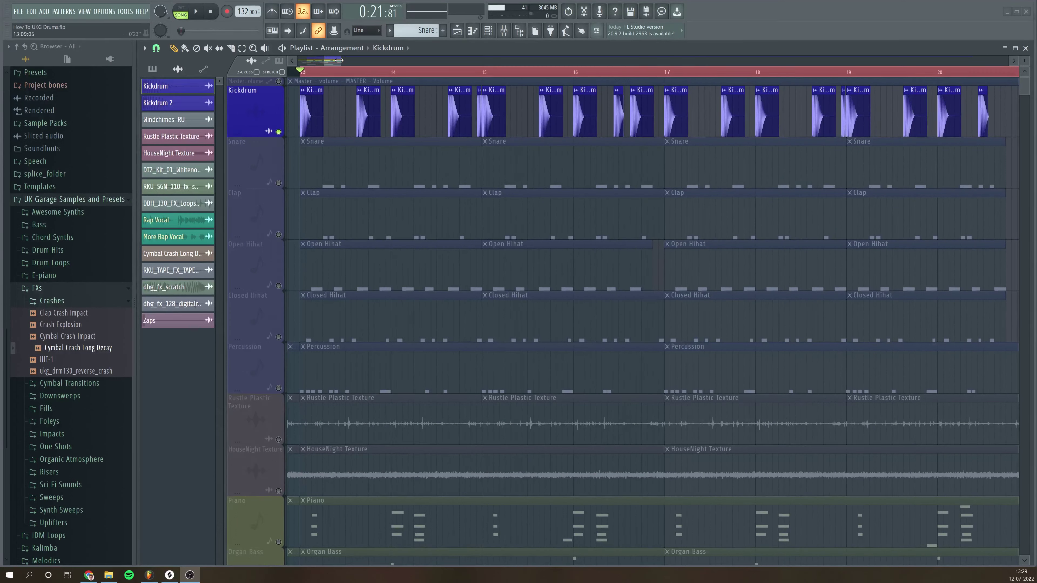
pyautogui.press('space')
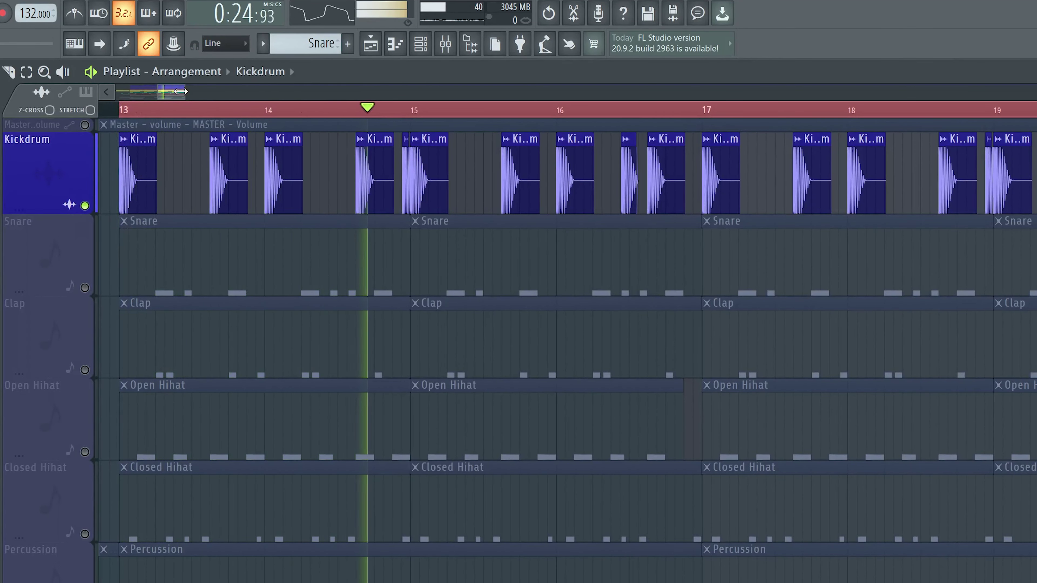
pyautogui.press('space')
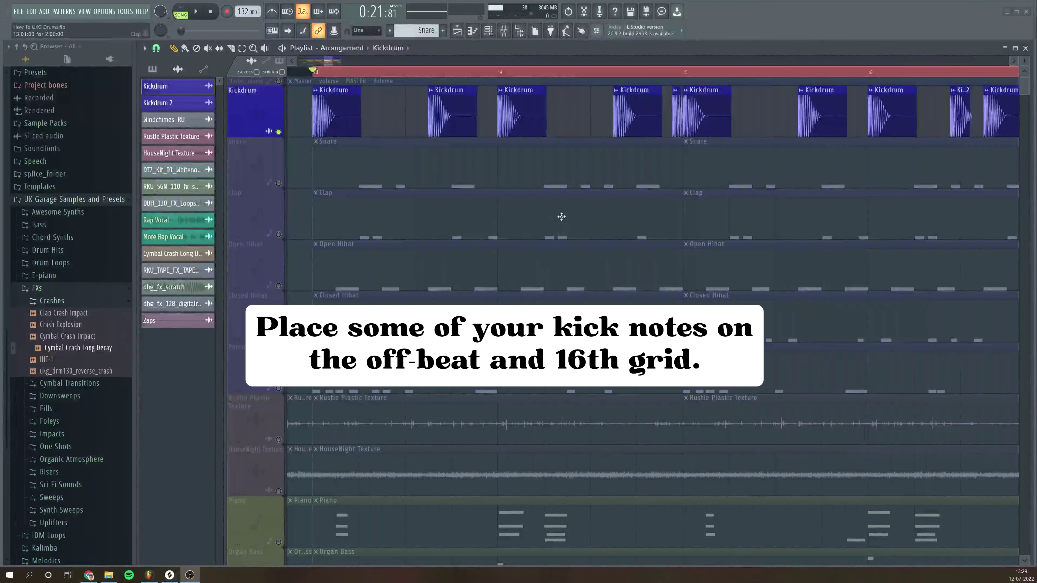
# Step: Examine the off-beat kick clips and the Kickdrum 2 clip's channel settings just before bar 15, and play the kick pattern
pyautogui.moveTo(328, 61); pyautogui.dragTo(330, 61)
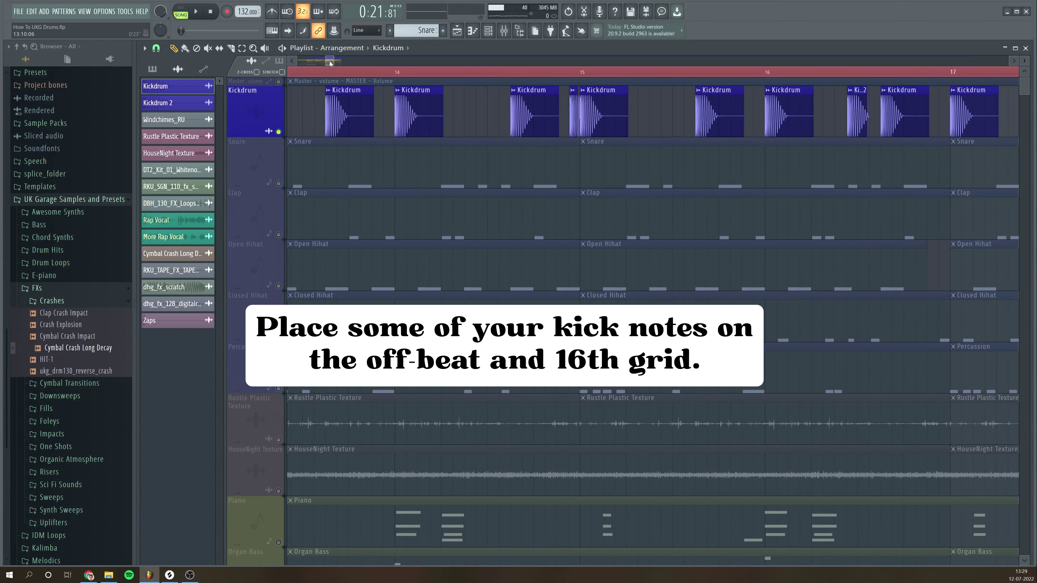
pyautogui.moveTo(329, 61); pyautogui.dragTo(327, 60)
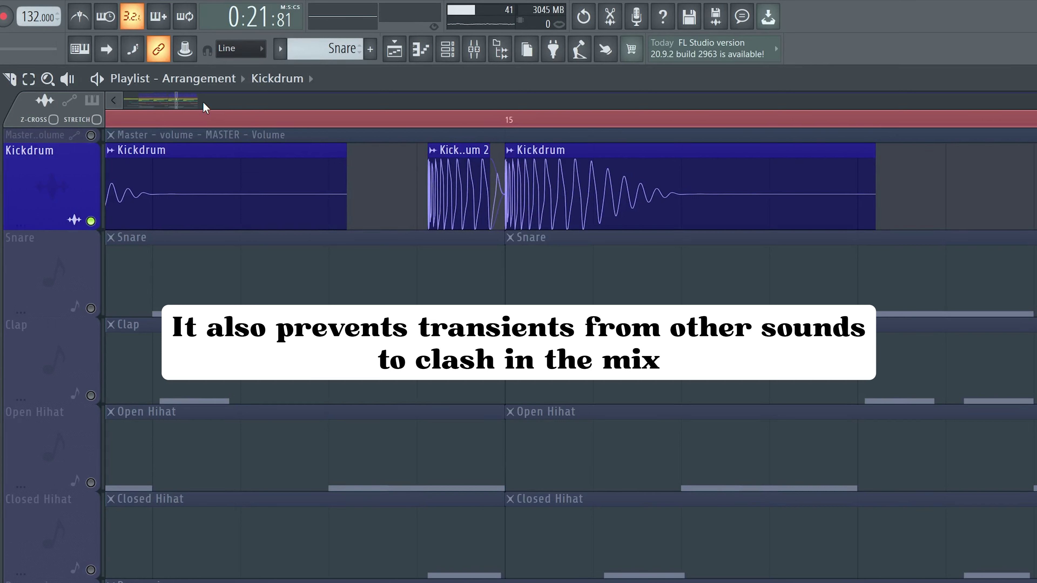
pyautogui.doubleClick(471, 185)
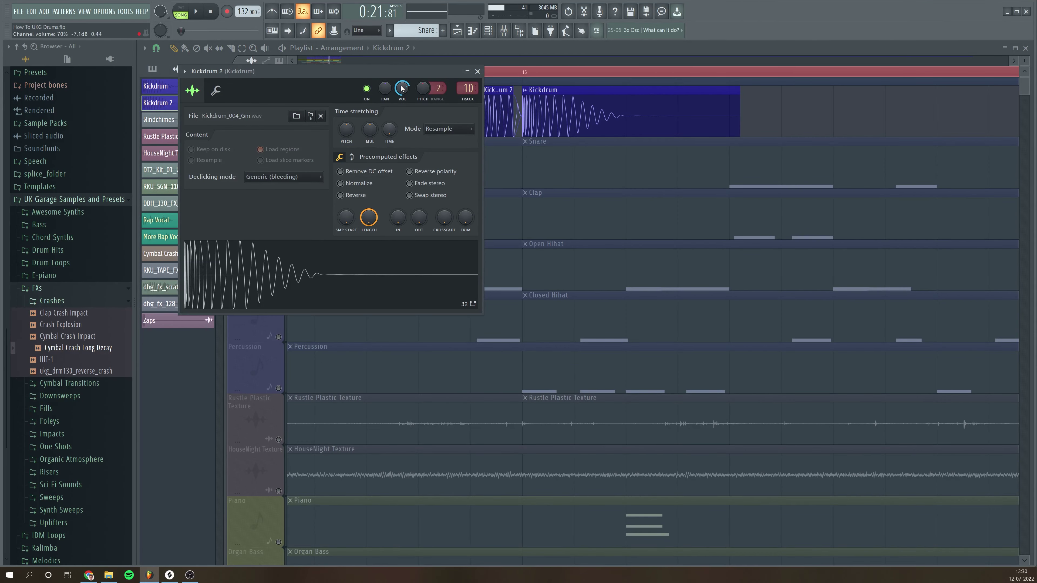
pyautogui.click(477, 71)
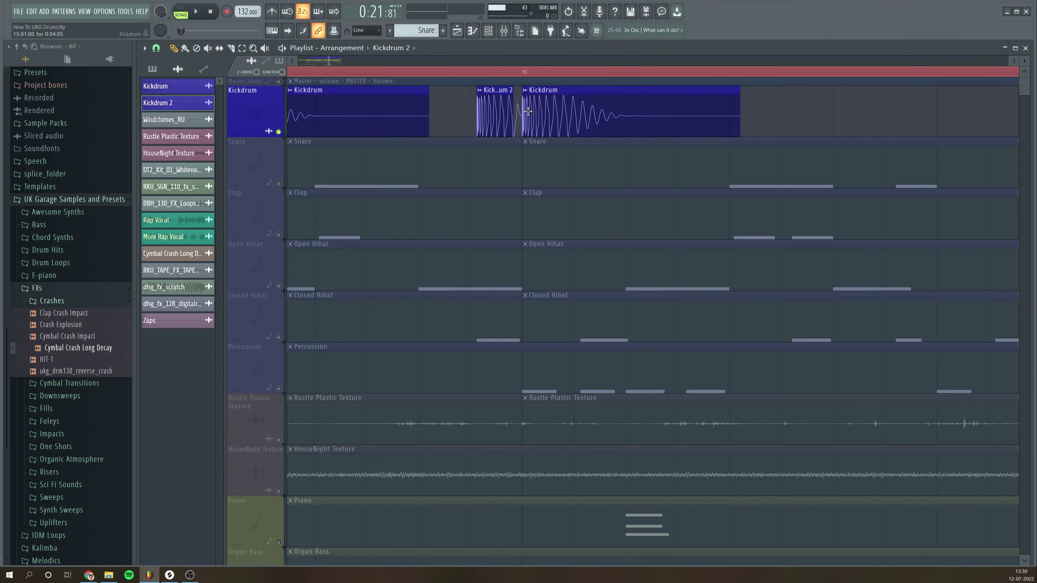
pyautogui.moveTo(330, 63); pyautogui.dragTo(343, 63)
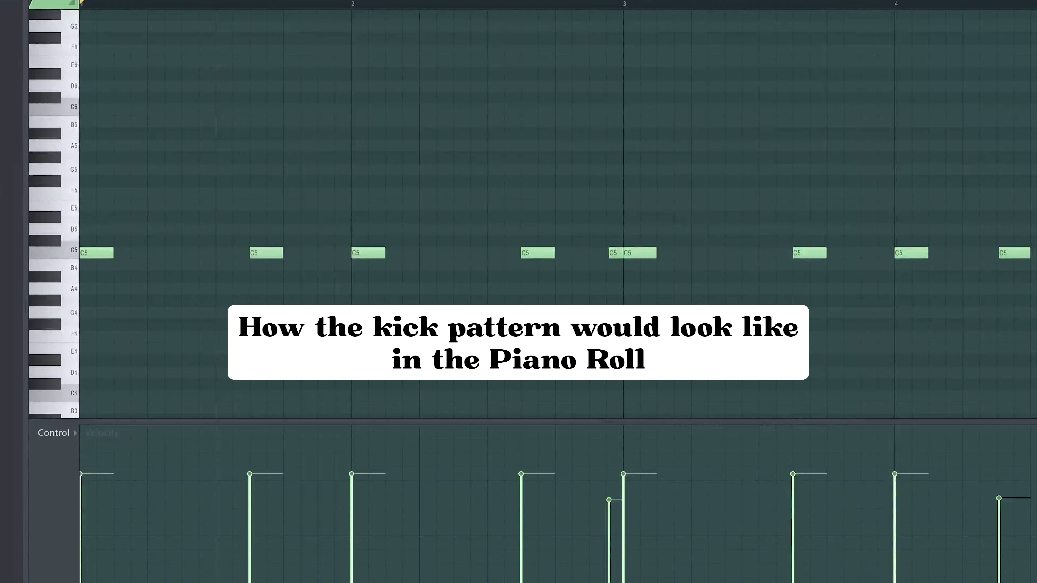
pyautogui.press('space')
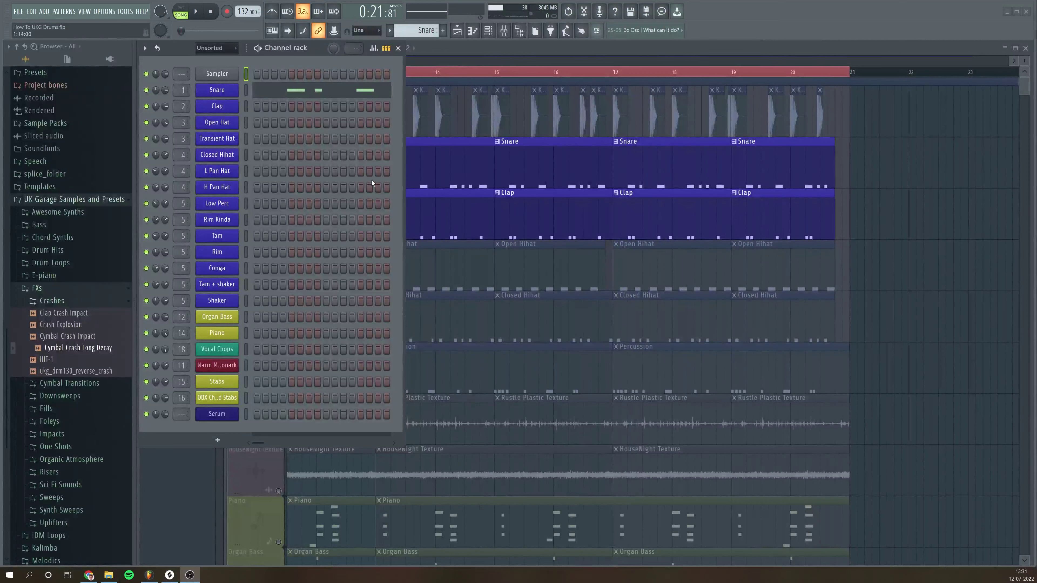
# Step: Examine the samples loaded in the Snare and Clap channels and play both soloed tracks together from bar 13
pyautogui.click(231, 95)
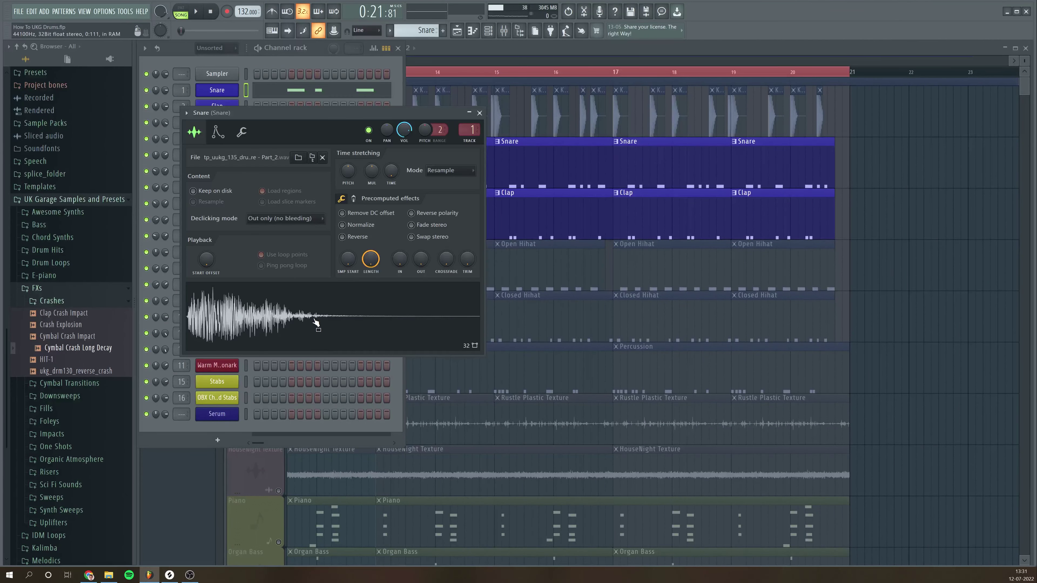
pyautogui.click(224, 105)
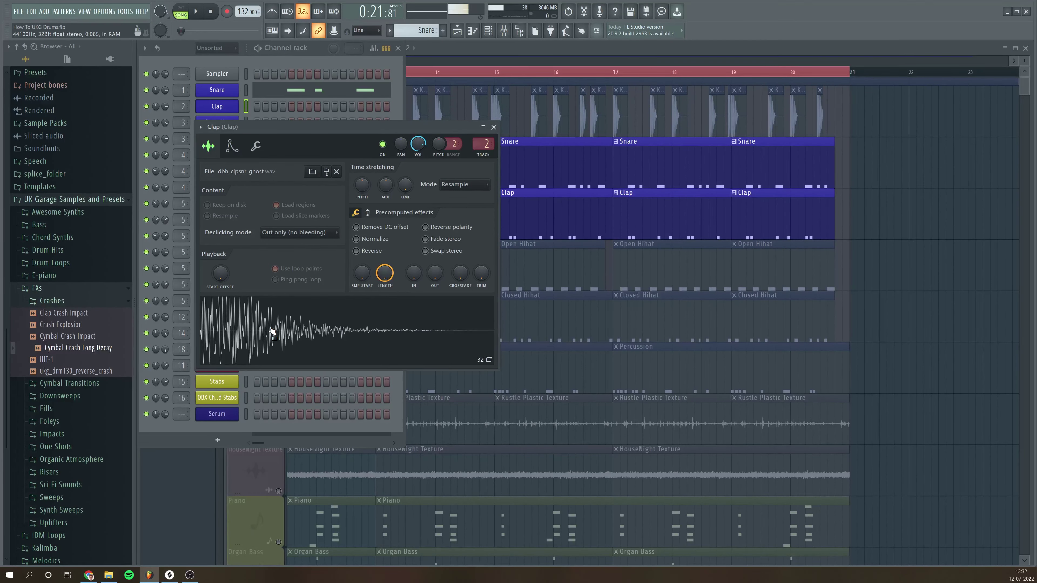
pyautogui.click(407, 122)
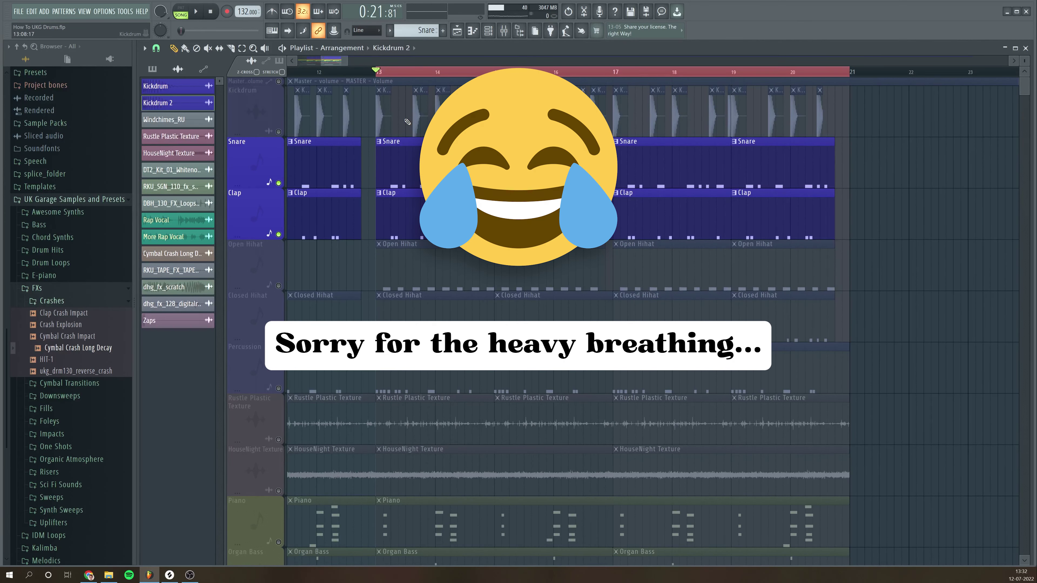
pyautogui.press('space')
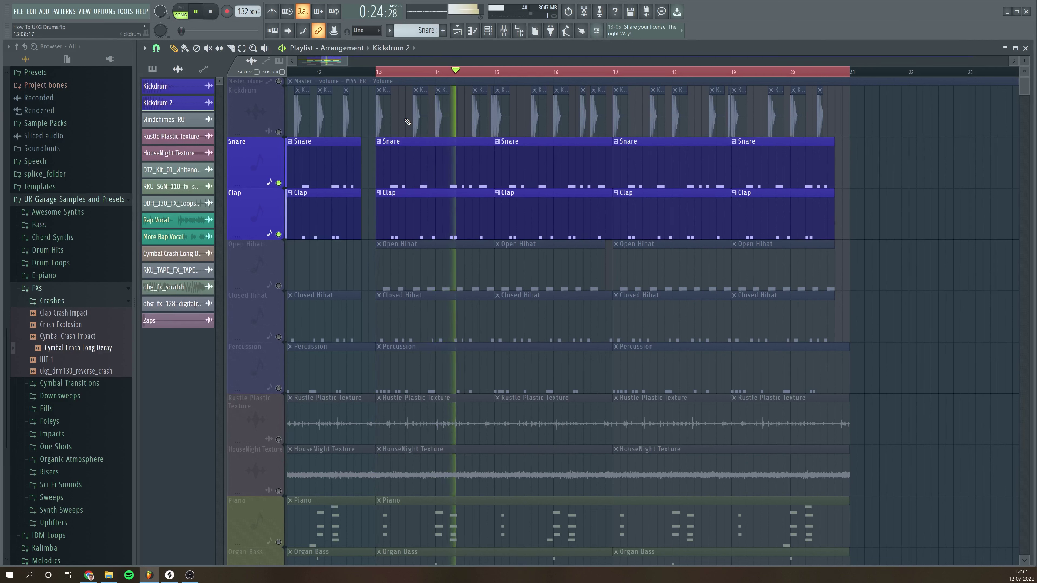
pyautogui.press('space')
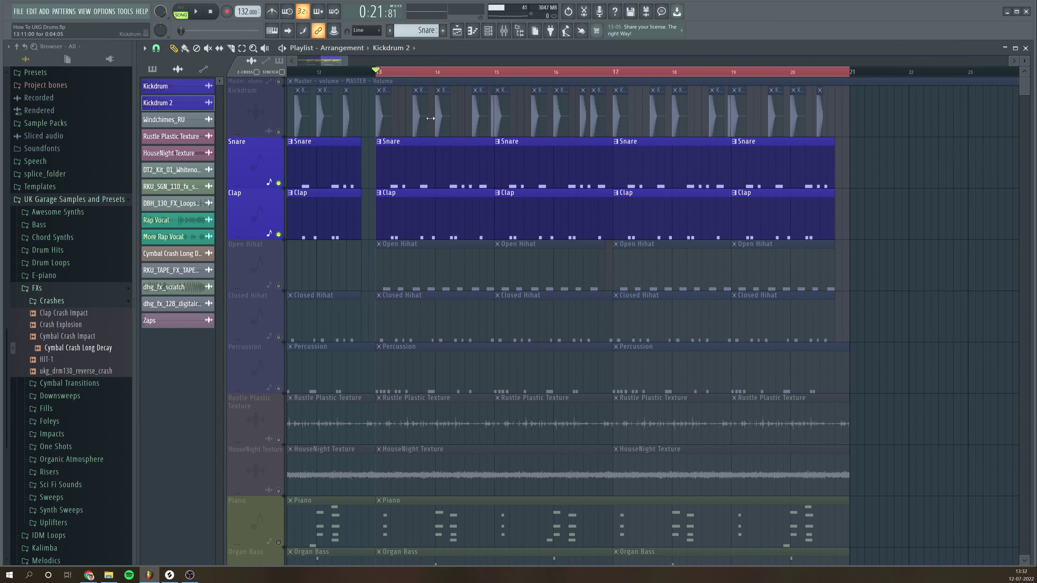
# Step: Open the Snare pattern in the piano roll and play it in pattern mode
pyautogui.doubleClick(446, 170)
pyautogui.moveTo(328, 58); pyautogui.dragTo(276, 59)
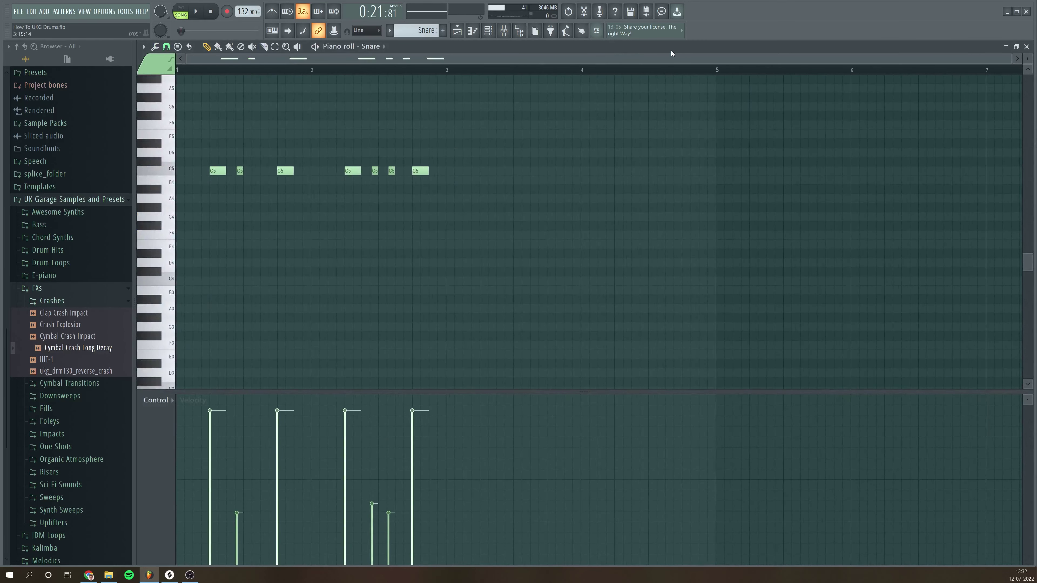
pyautogui.moveTo(1016, 58); pyautogui.dragTo(612, 59)
pyautogui.click(181, 12)
pyautogui.click(197, 12)
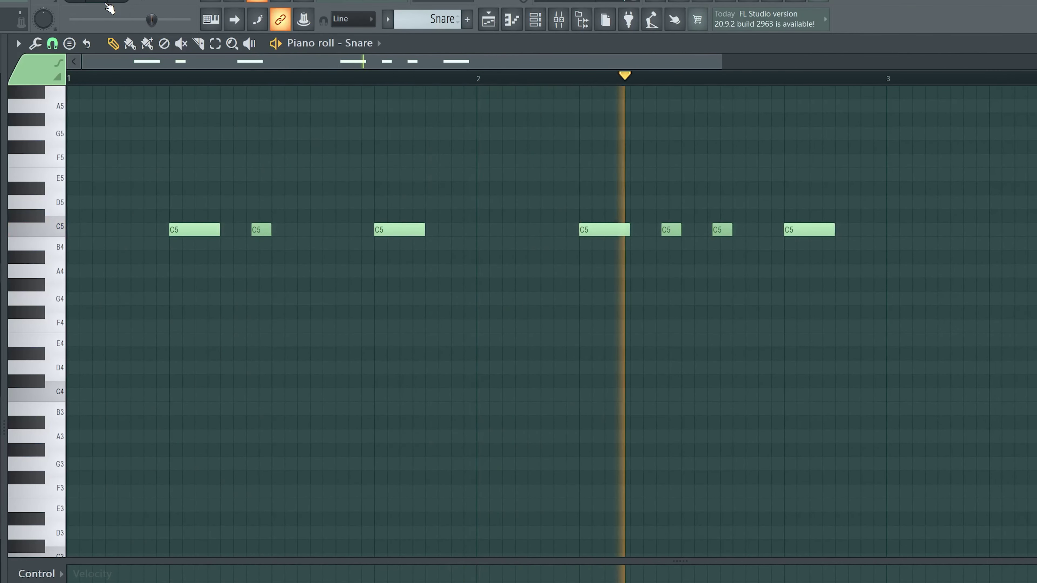
pyautogui.moveTo(612, 58); pyautogui.dragTo(438, 60)
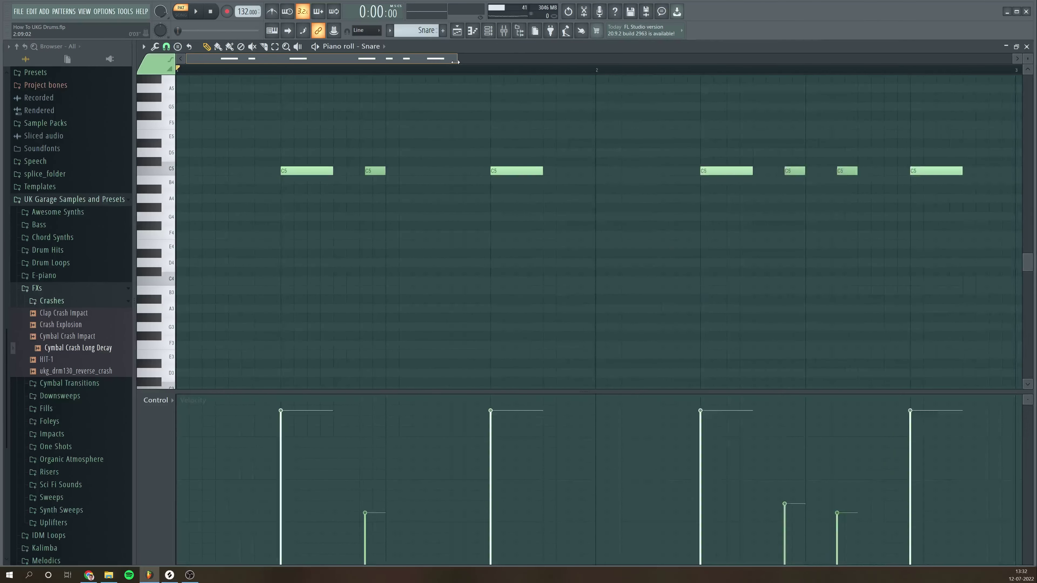
# Step: Raise the velocity of the first ghost snare note in bar 1 slightly and play the pattern
pyautogui.click(396, 174)
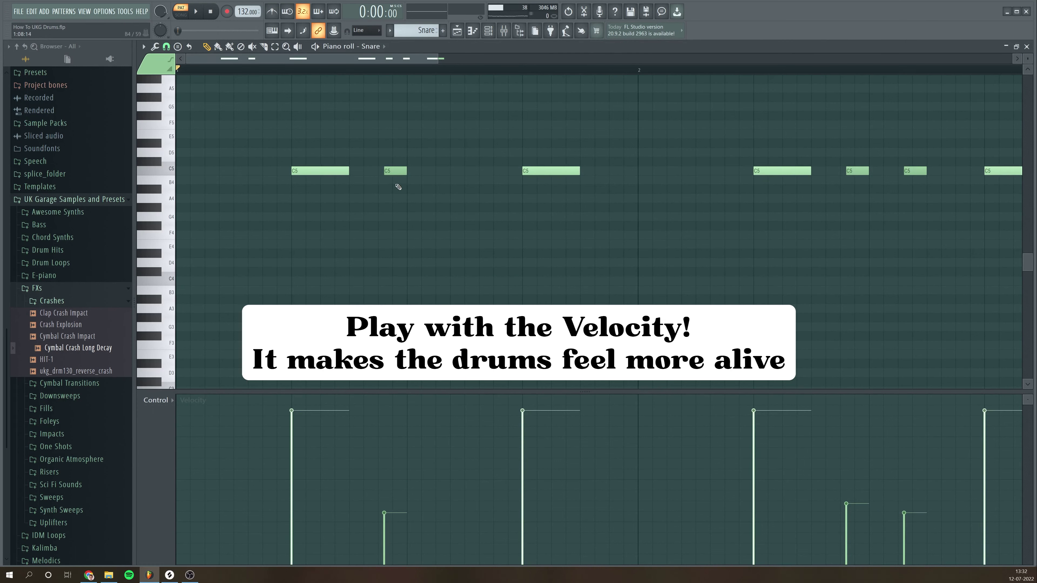
pyautogui.moveTo(399, 519)
pyautogui.mouseDown()
pyautogui.moveTo(397, 413)
pyautogui.moveTo(390, 507)
pyautogui.mouseUp()
pyautogui.press('space')
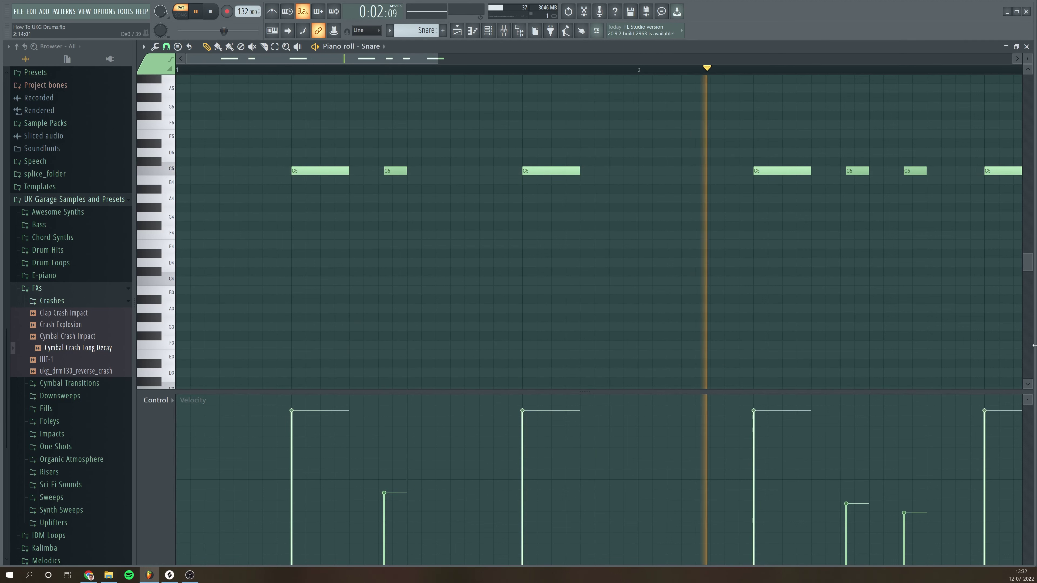
pyautogui.press('space')
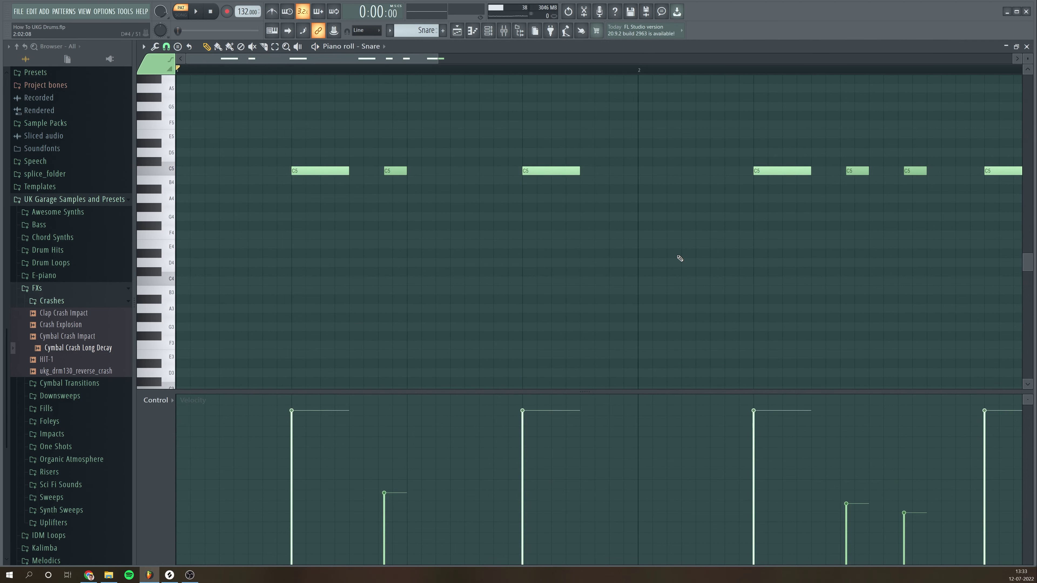
# Step: Set the piano roll snap to none, move the first ghost snare note earlier to 1:08:00 and listen to it
pyautogui.moveTo(437, 59); pyautogui.dragTo(344, 64)
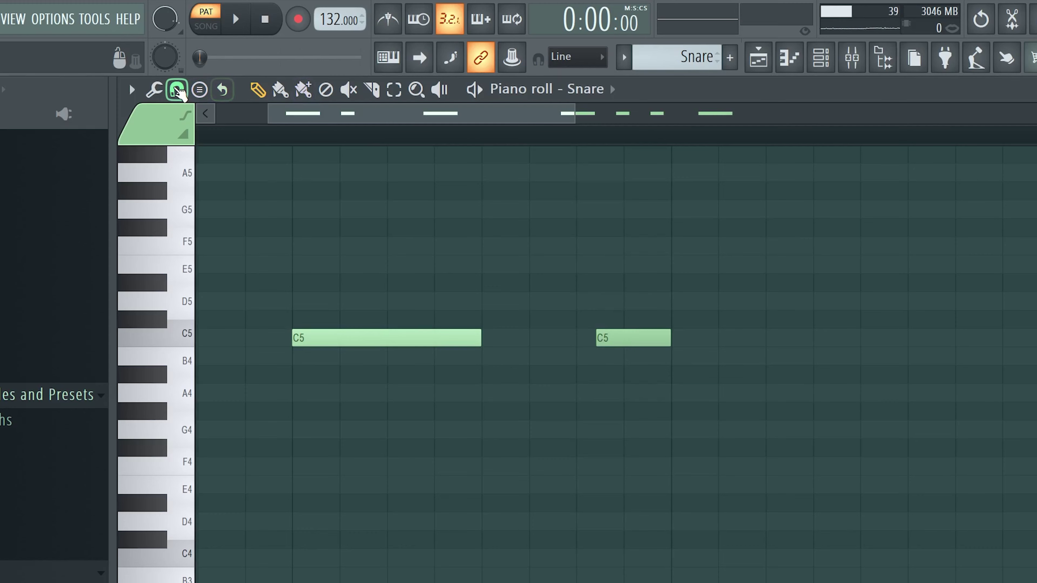
pyautogui.click(166, 46)
pyautogui.click(200, 180)
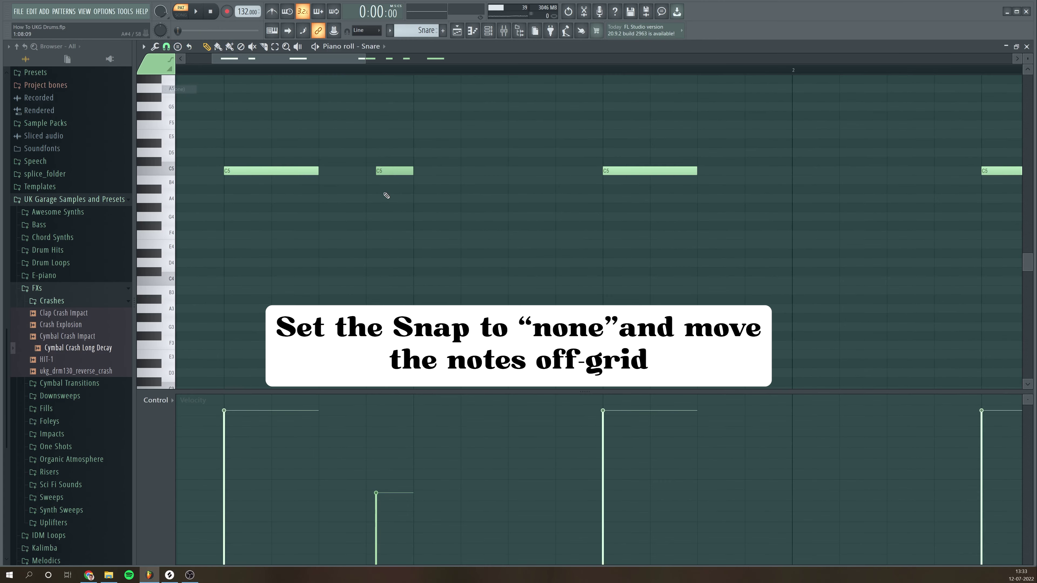
pyautogui.moveTo(623, 337); pyautogui.dragTo(604, 335)
pyautogui.press('space')
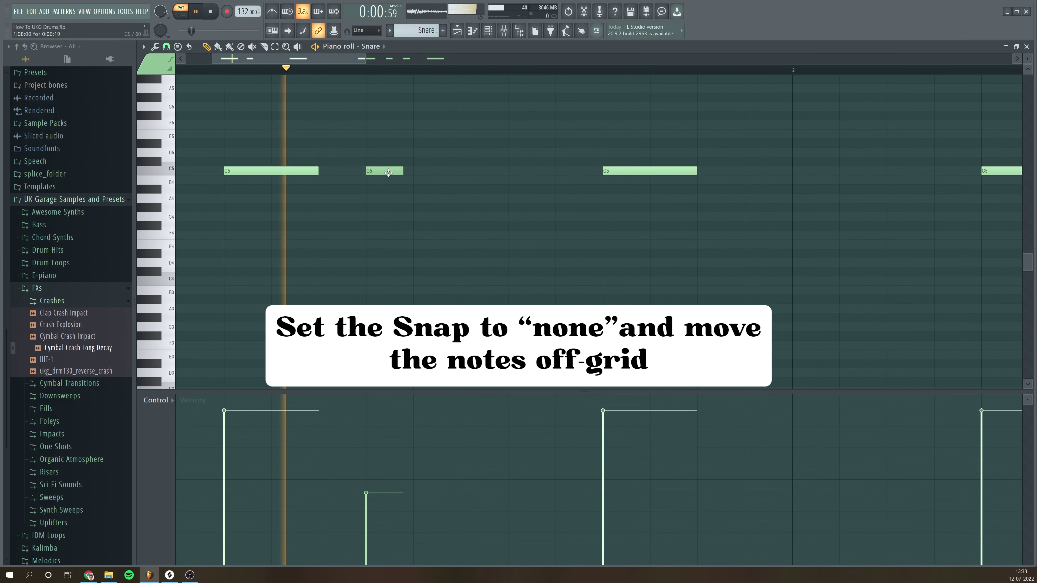
pyautogui.press('space')
# Step: Nudge the first ghost snare note slightly off-grid to 1:08:04 and audition its timing
pyautogui.moveTo(383, 169); pyautogui.dragTo(391, 172)
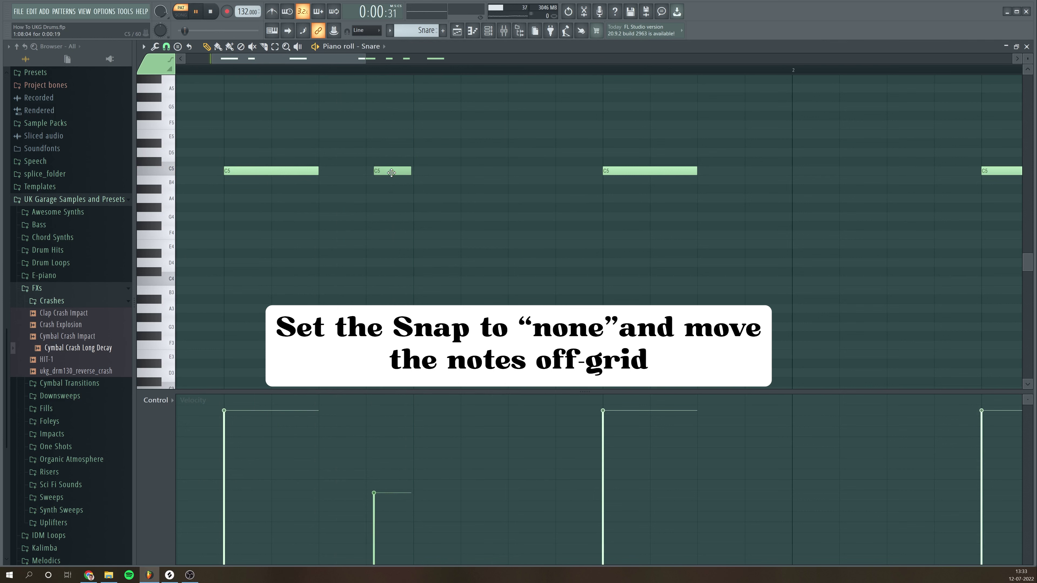
pyautogui.press('space')
pyautogui.press('space')
# Step: Bring up the Clap pattern in the piano roll and play it
pyautogui.moveTo(362, 64); pyautogui.dragTo(398, 60)
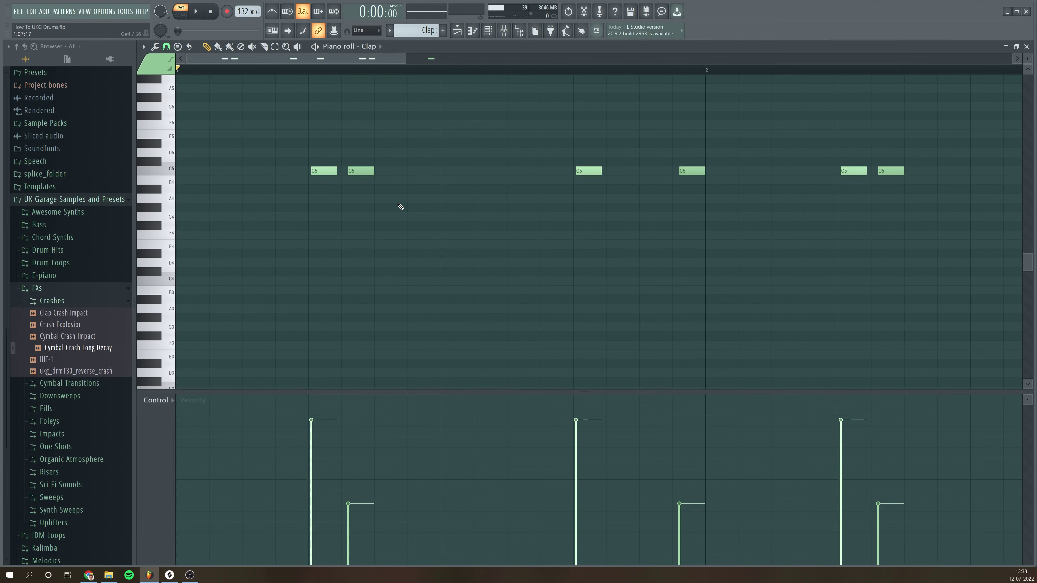
pyautogui.moveTo(406, 58); pyautogui.dragTo(420, 58)
pyautogui.press('space')
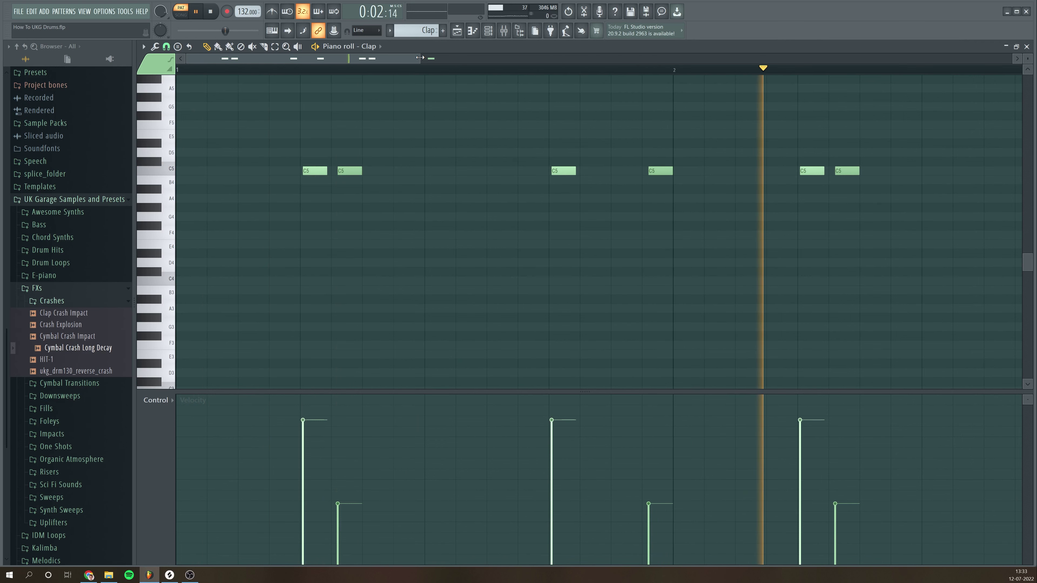
# Step: Stop playback and briefly replay the Clap pattern from its start in the piano roll
pyautogui.press('space')
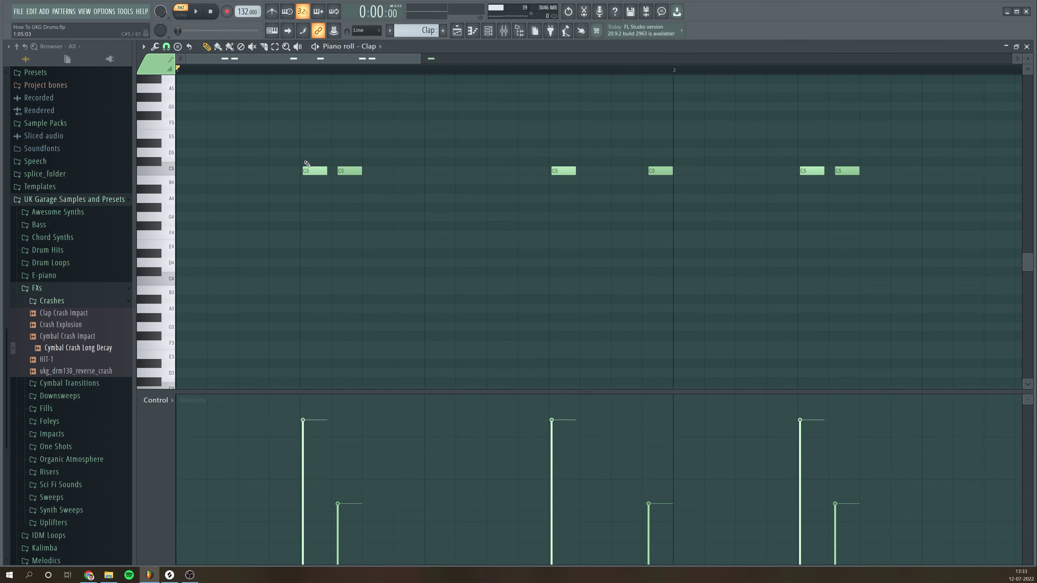
pyautogui.press('space')
pyautogui.press('space')
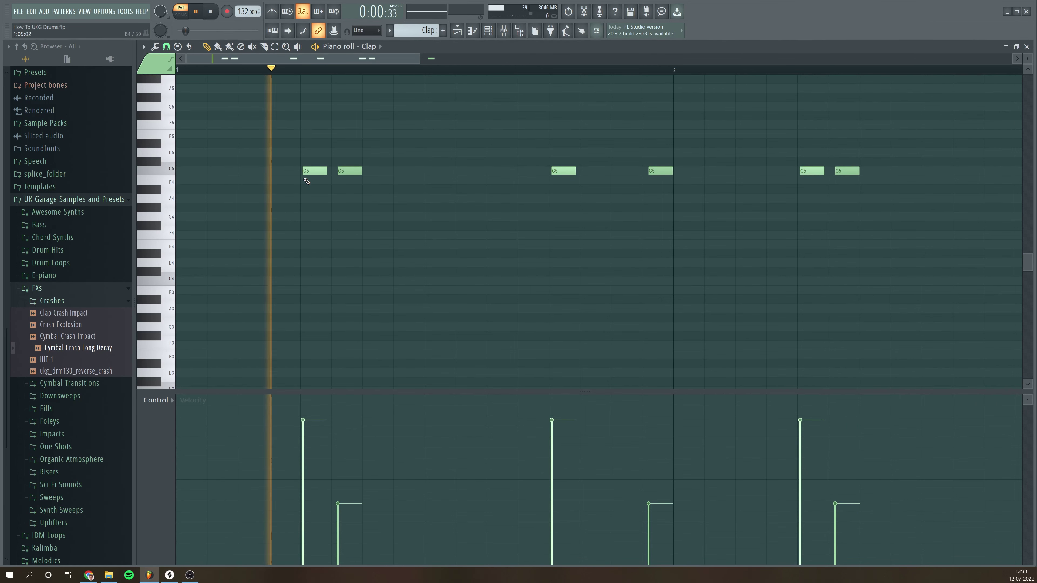
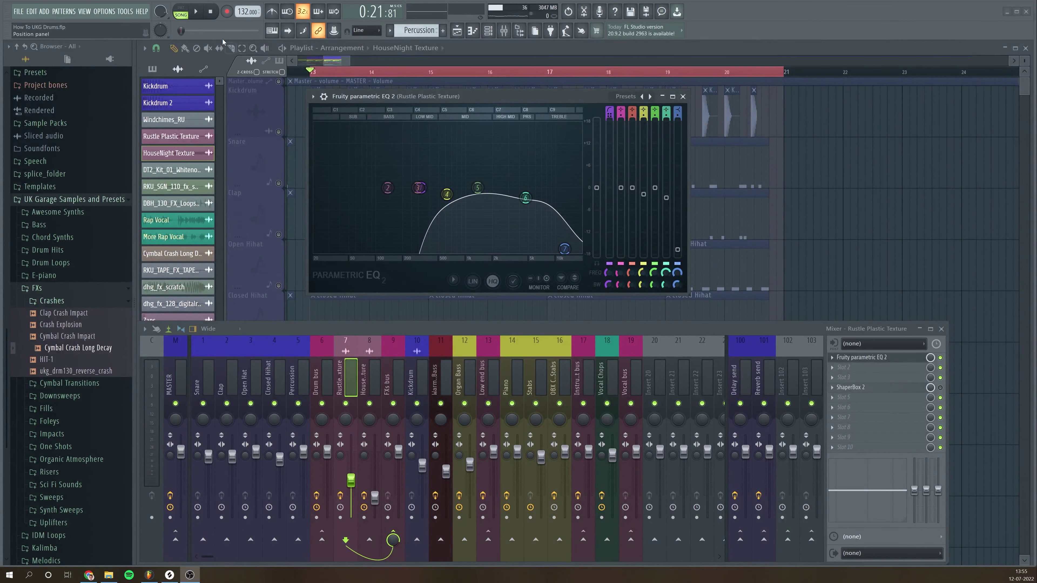
# Step: Play the Rustle Plastic Texture with its Parametric EQ 2 on view, and audition its ShaperBox 2 Pan shaper
pyautogui.click(196, 13)
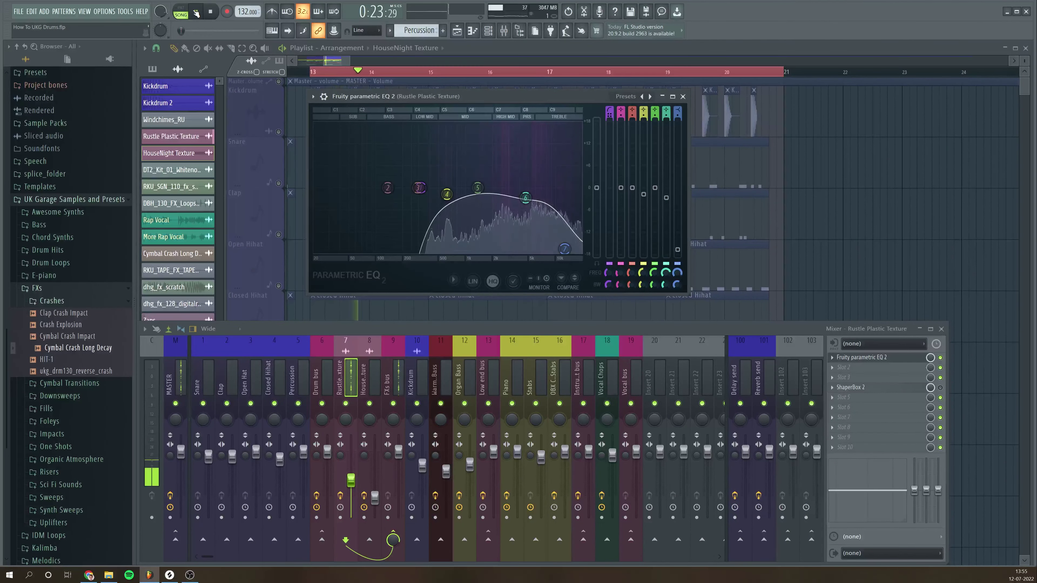
pyautogui.click(210, 11)
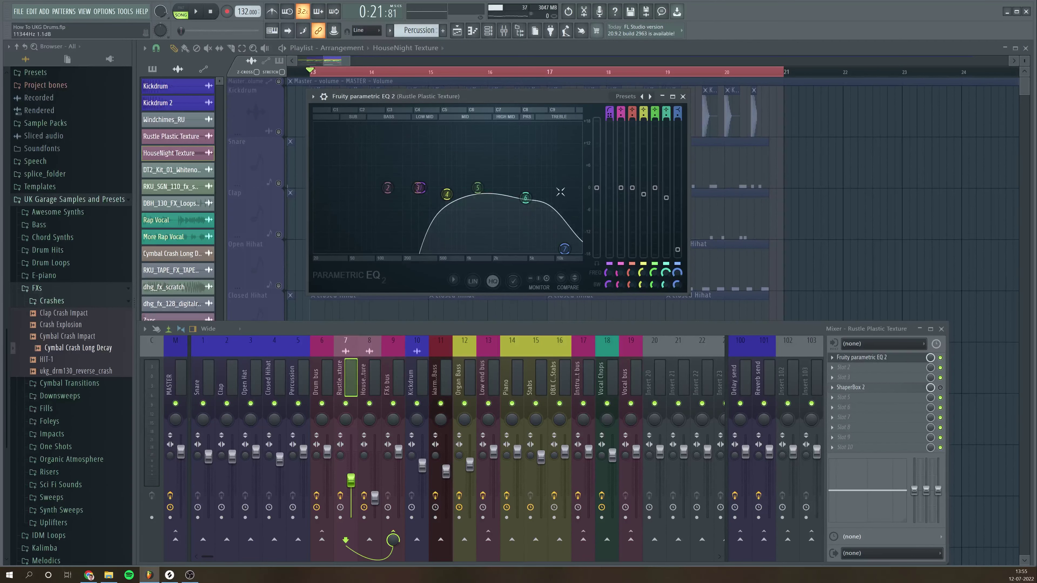
pyautogui.click(850, 387)
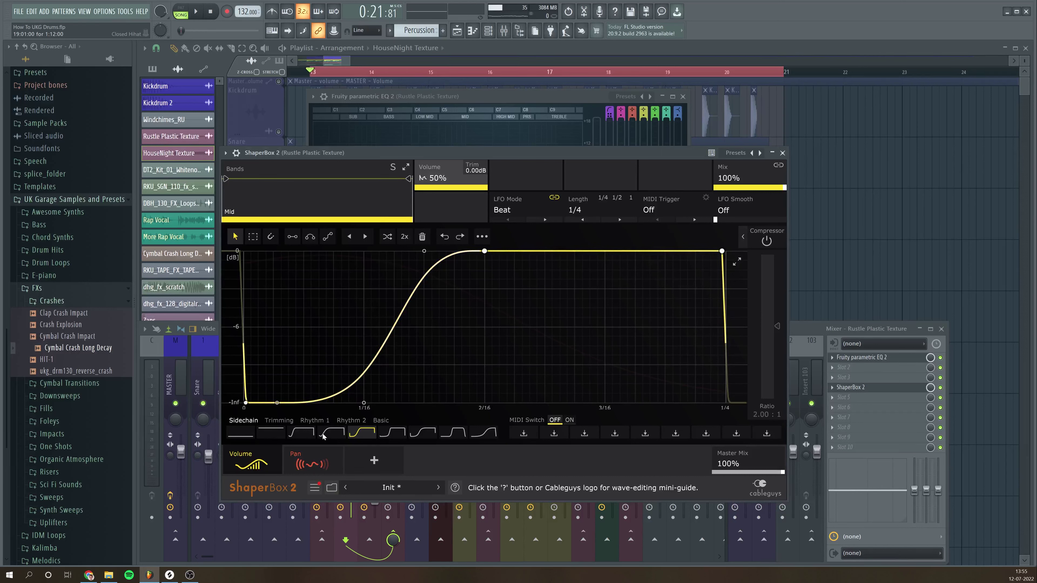
pyautogui.click(310, 460)
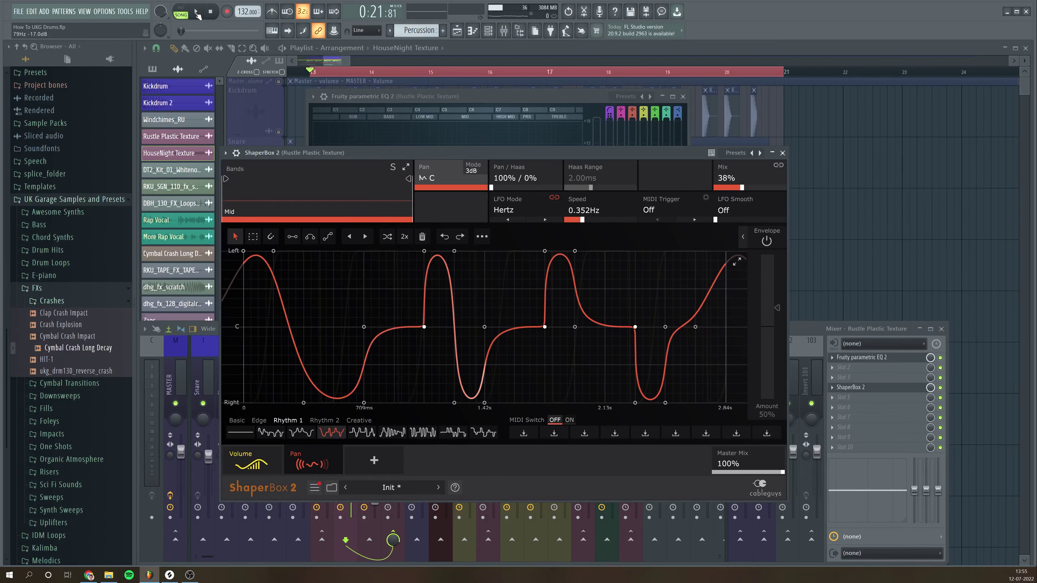
pyautogui.click(196, 12)
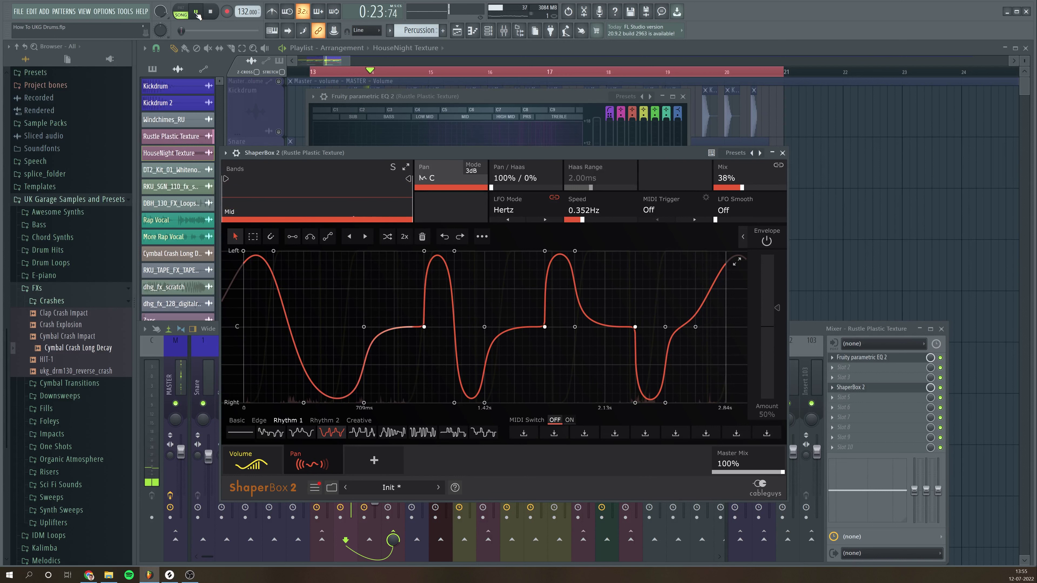
pyautogui.click(211, 12)
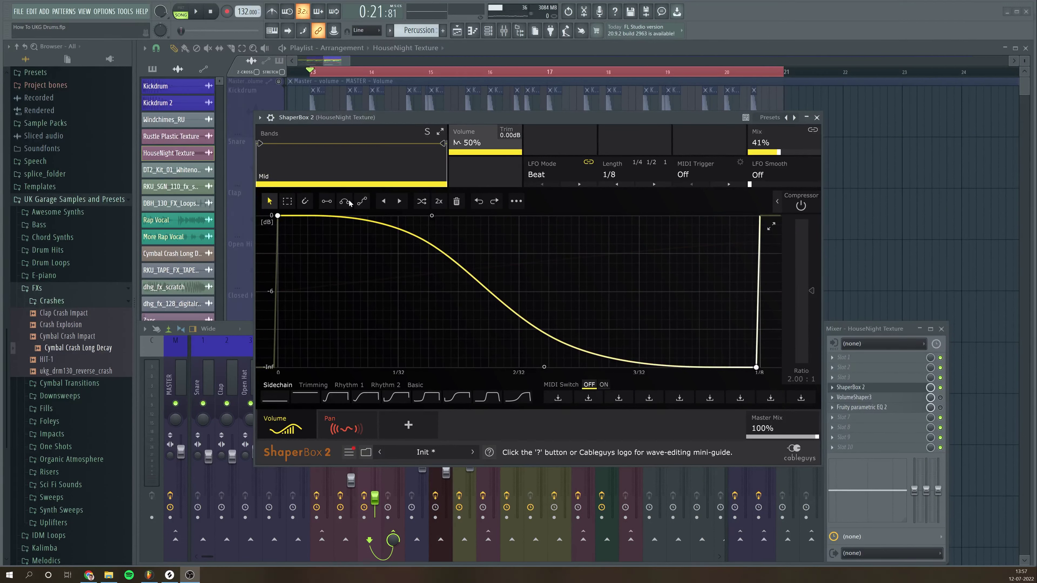
# Step: Audition the HouseNight Texture while viewing the Volume curve and the Pan curve of its ShaperBox 2
pyautogui.click(195, 11)
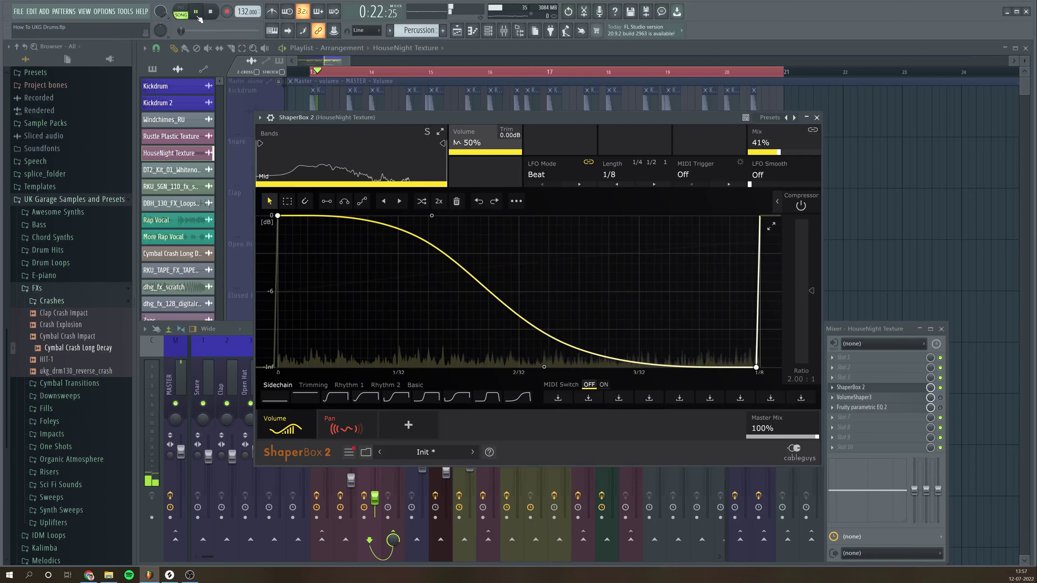
pyautogui.click(210, 11)
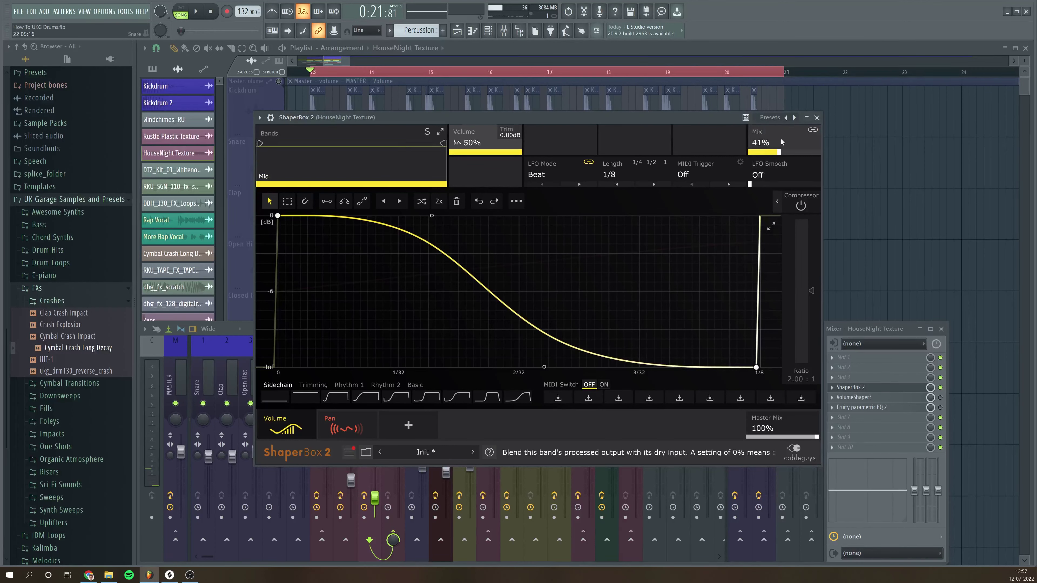
pyautogui.click(351, 419)
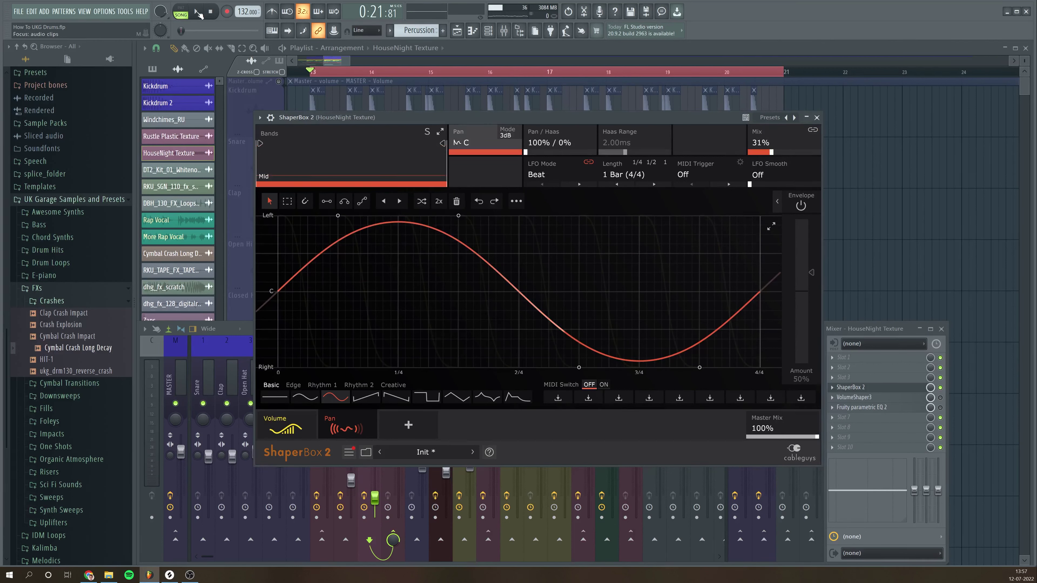
pyautogui.click(198, 12)
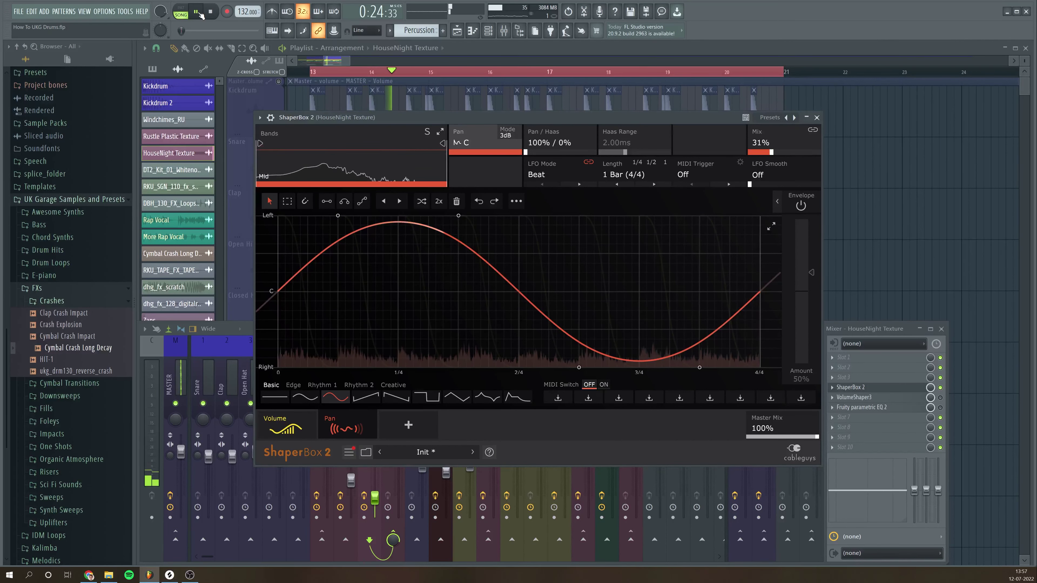
pyautogui.press('space')
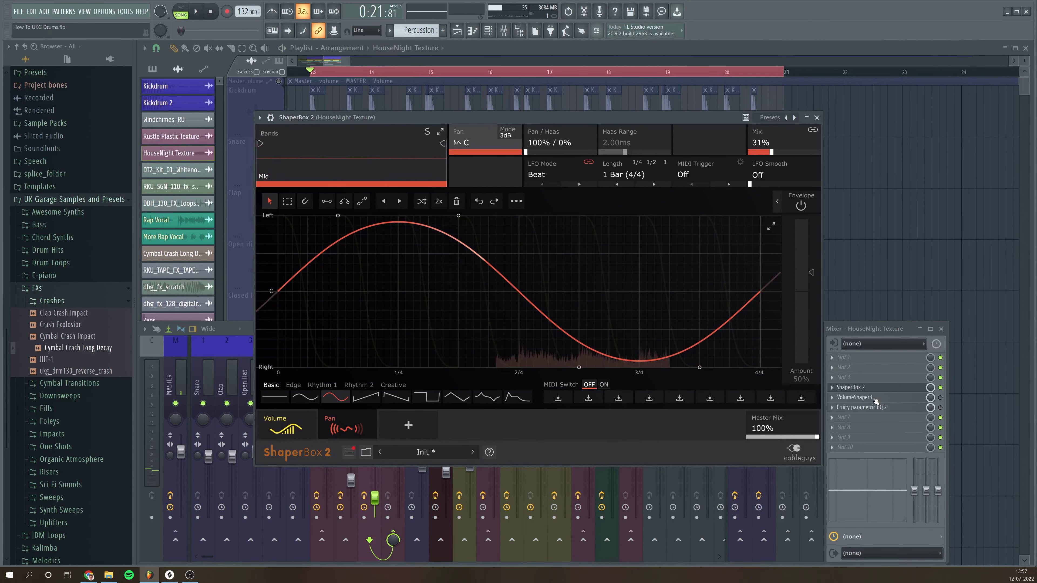
# Step: Enable and audition VolumeShaper3 on the HouseNight Texture, and bring its Fruity parametric EQ 2 window to the middle of the workspace
pyautogui.click(854, 397)
pyautogui.moveTo(229, 70); pyautogui.dragTo(488, 209)
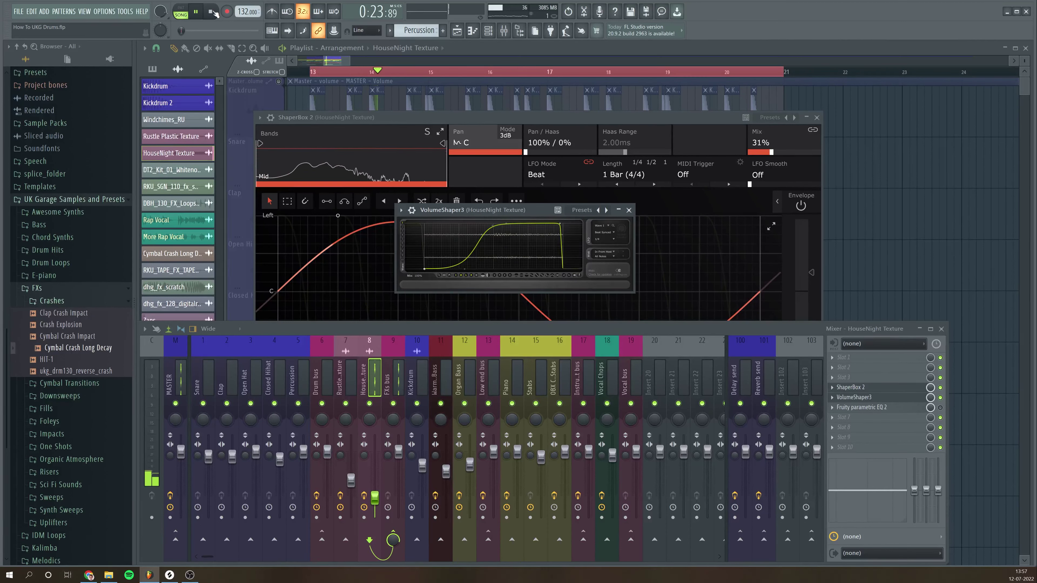
pyautogui.click(213, 12)
pyautogui.click(882, 406)
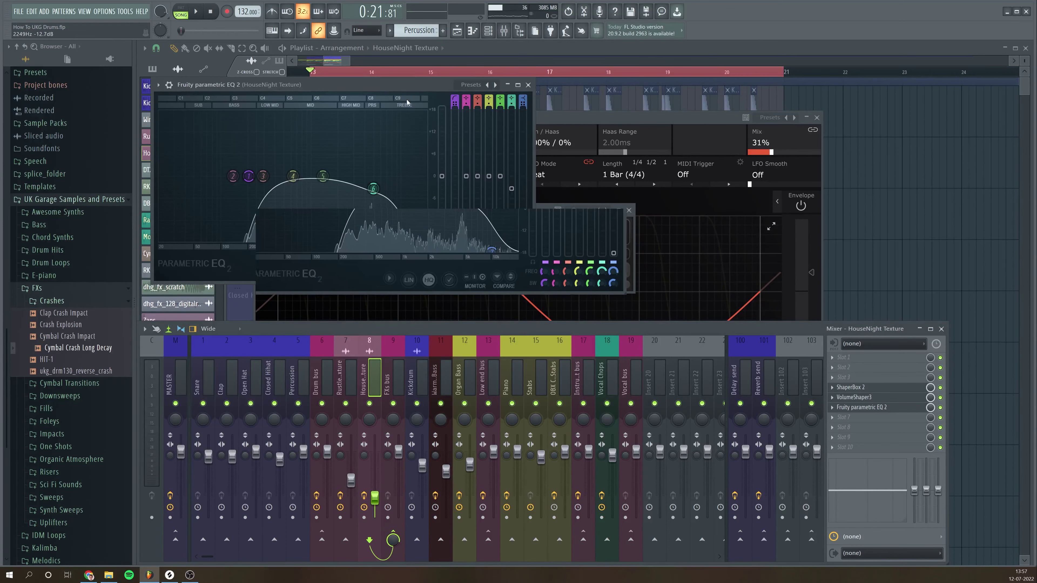
pyautogui.moveTo(300, 85); pyautogui.dragTo(420, 97)
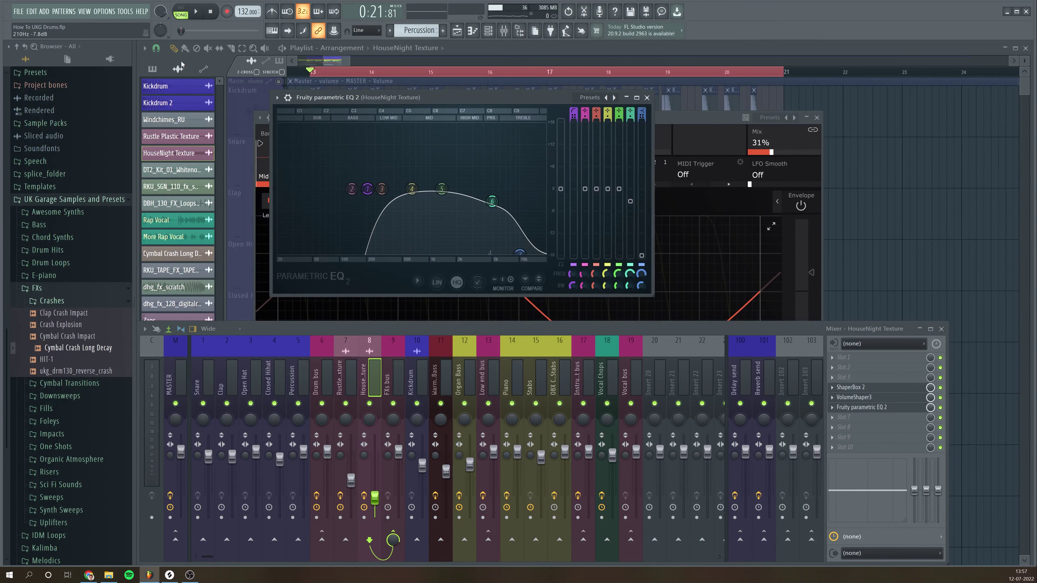
# Step: Close all plugin and mixer windows and play the Rustle Plastic and HouseNight textures on their own
pyautogui.press('F12')
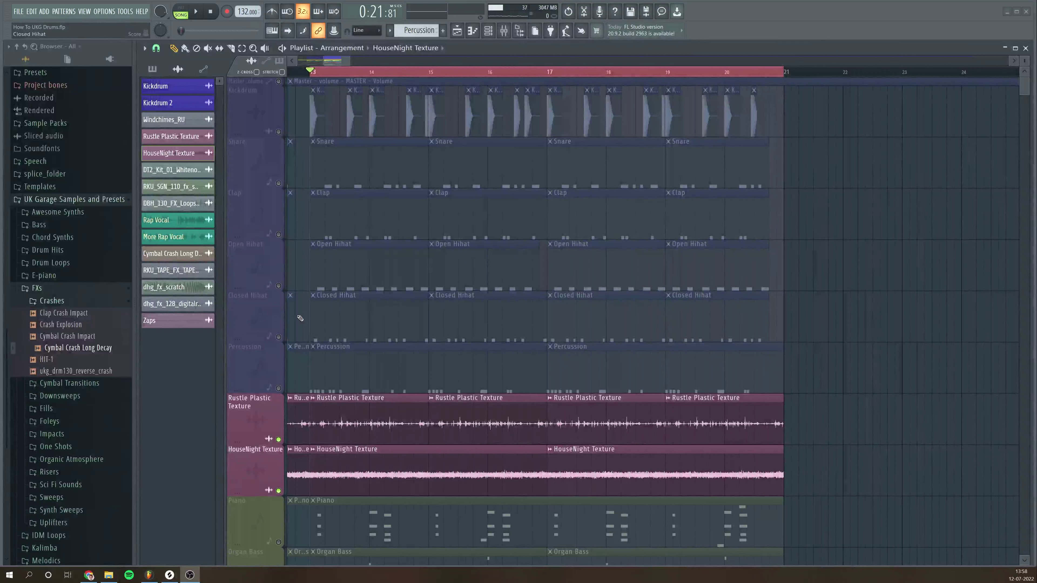
pyautogui.click(197, 14)
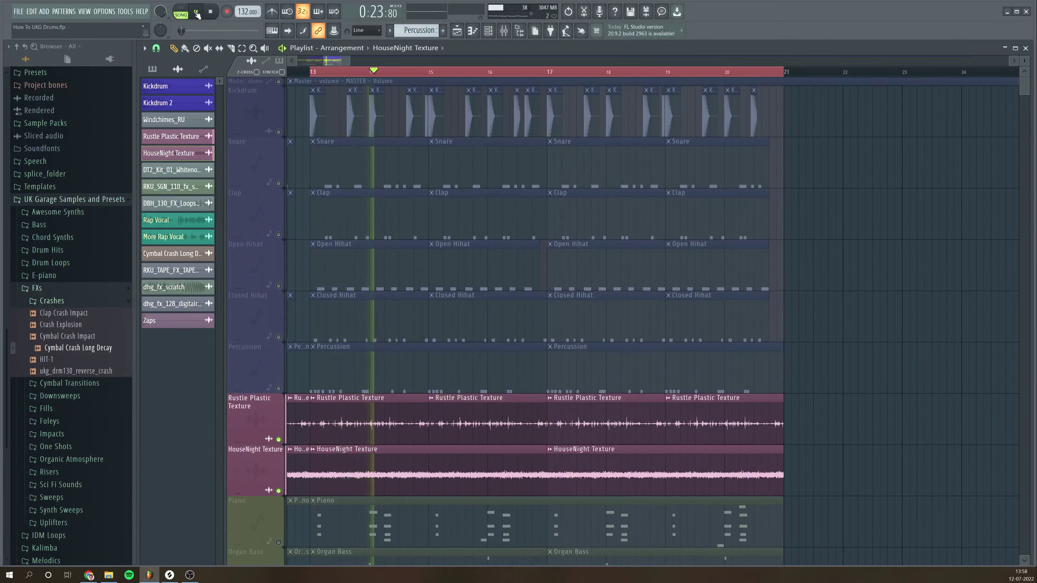
pyautogui.click(211, 14)
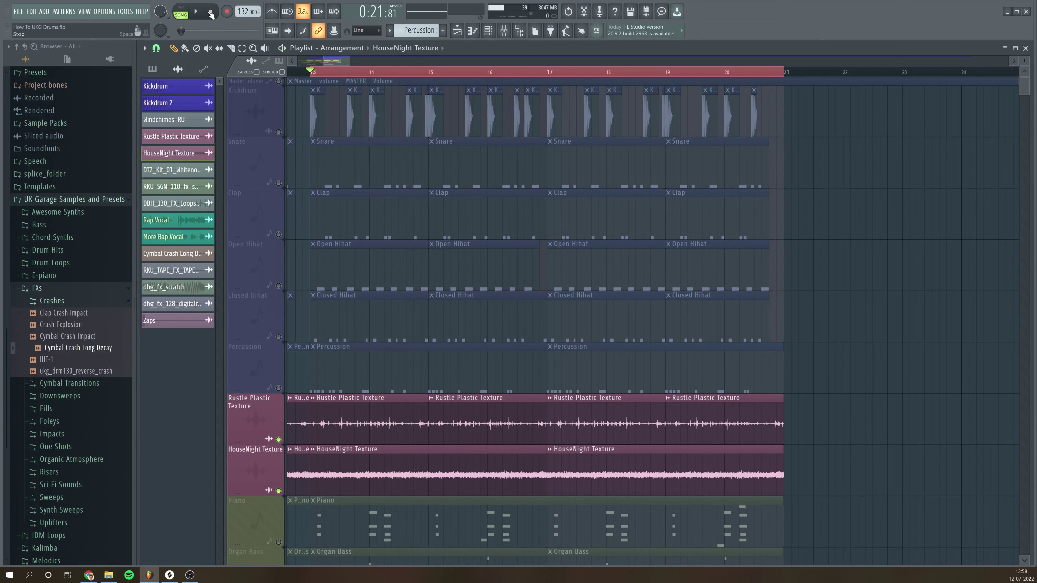
# Step: Unmute the drum tracks from Kickdrum to Percussion and play them together with the two textures
pyautogui.click(278, 132)
pyautogui.click(197, 12)
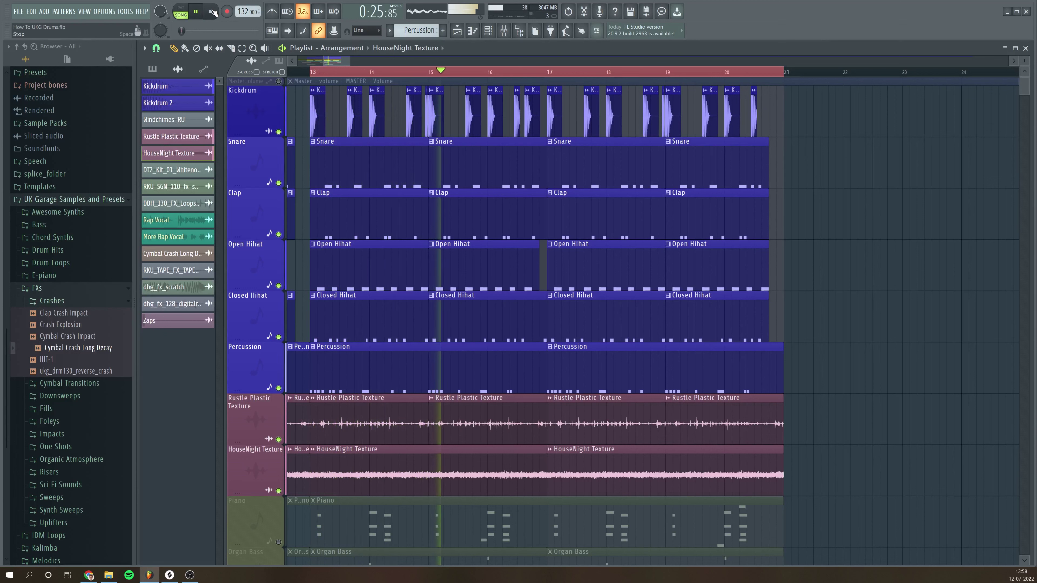
pyautogui.press('space')
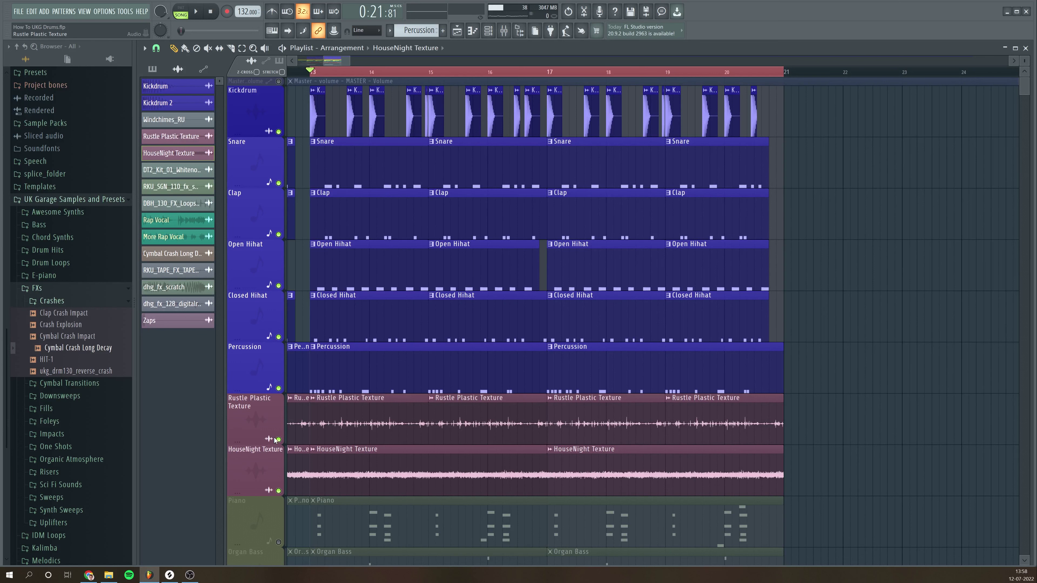
# Step: Compare the beat with and without textures by muting and unmuting Rustle Plastic Texture and HouseNight Texture during playback
pyautogui.press('space')
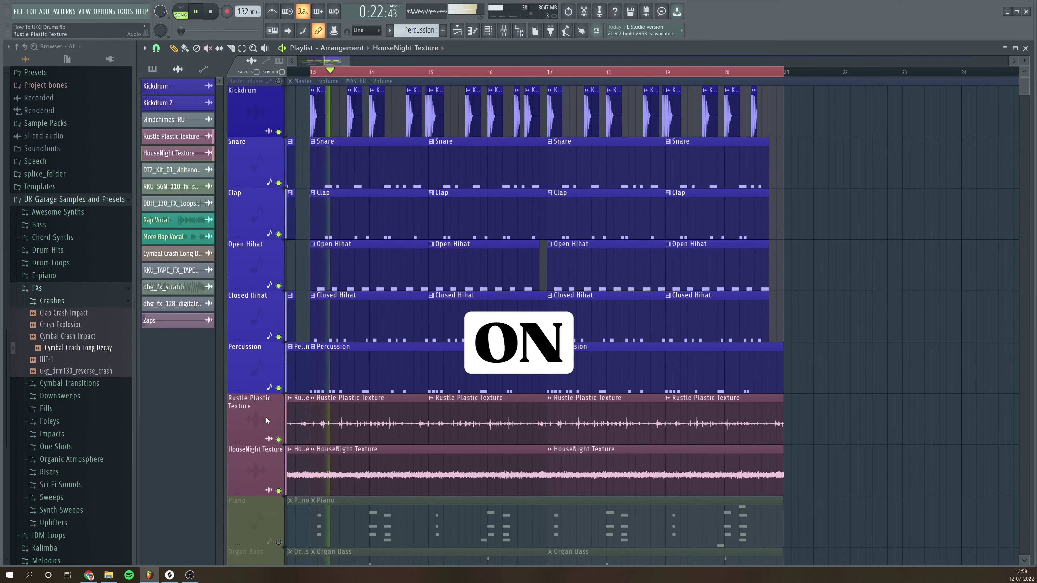
pyautogui.click(279, 439)
pyautogui.click(279, 491)
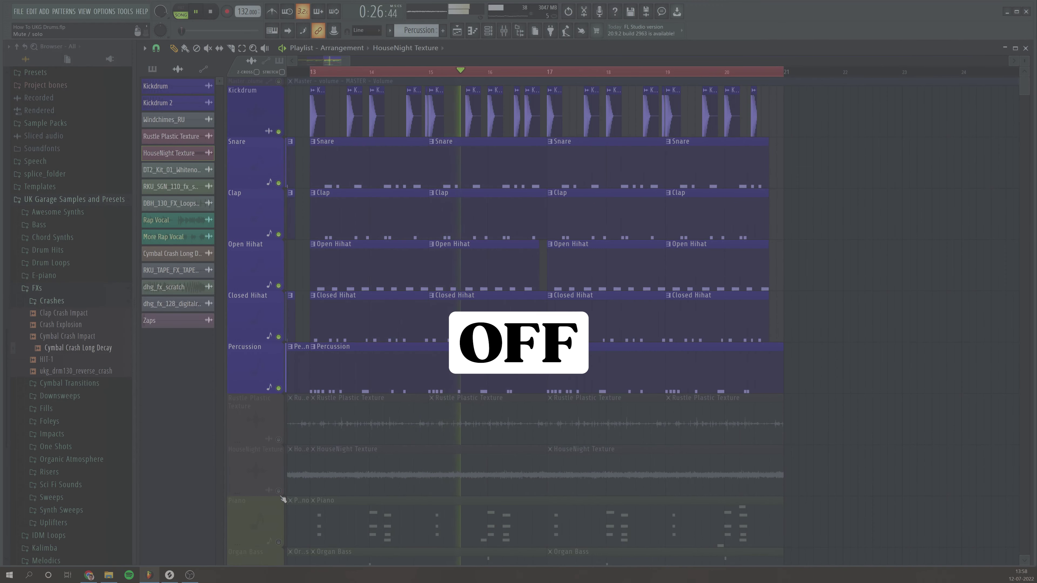
pyautogui.click(279, 491)
pyautogui.click(279, 439)
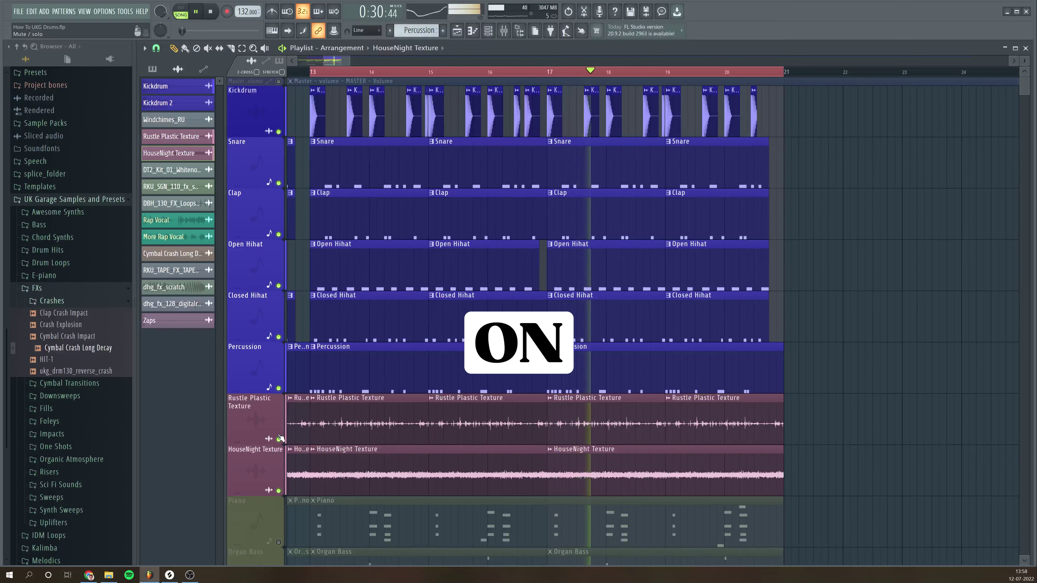
pyautogui.click(210, 12)
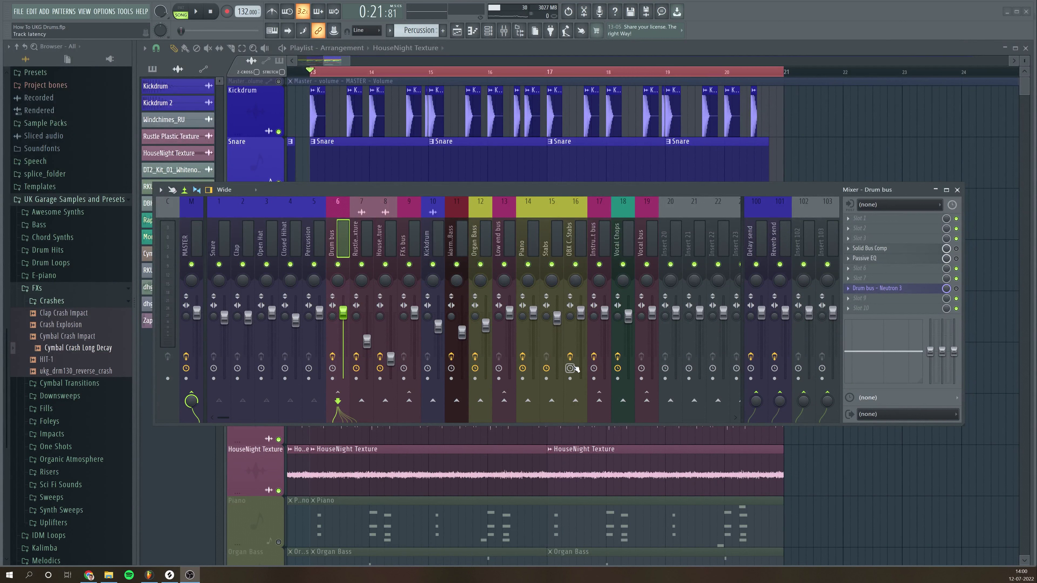
# Step: Open the Solid Bus Comp on the Drum bus, move its window clear and play the drums through it
pyautogui.click(921, 250)
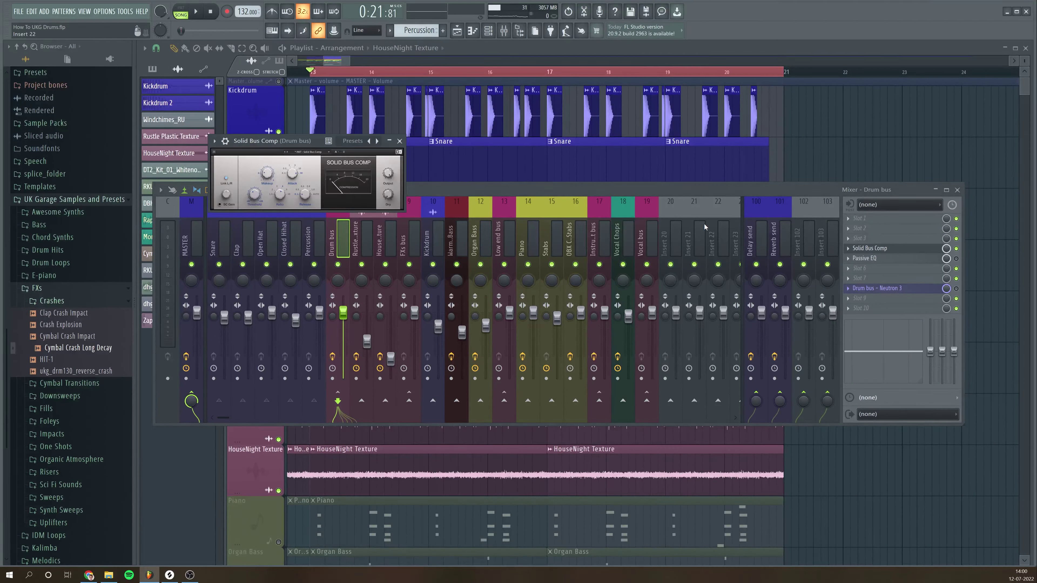
pyautogui.moveTo(271, 142); pyautogui.dragTo(434, 167)
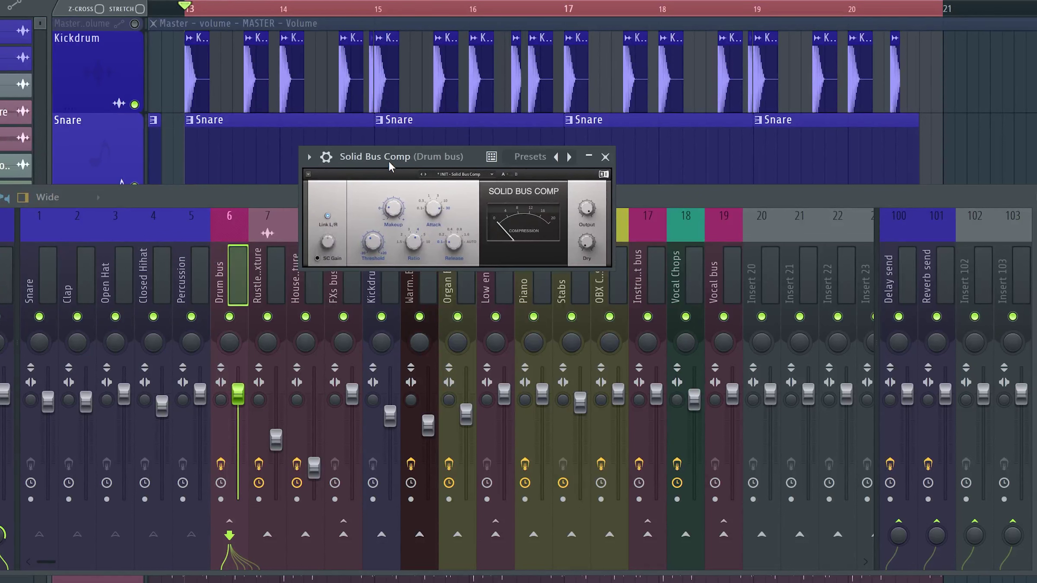
pyautogui.press('space')
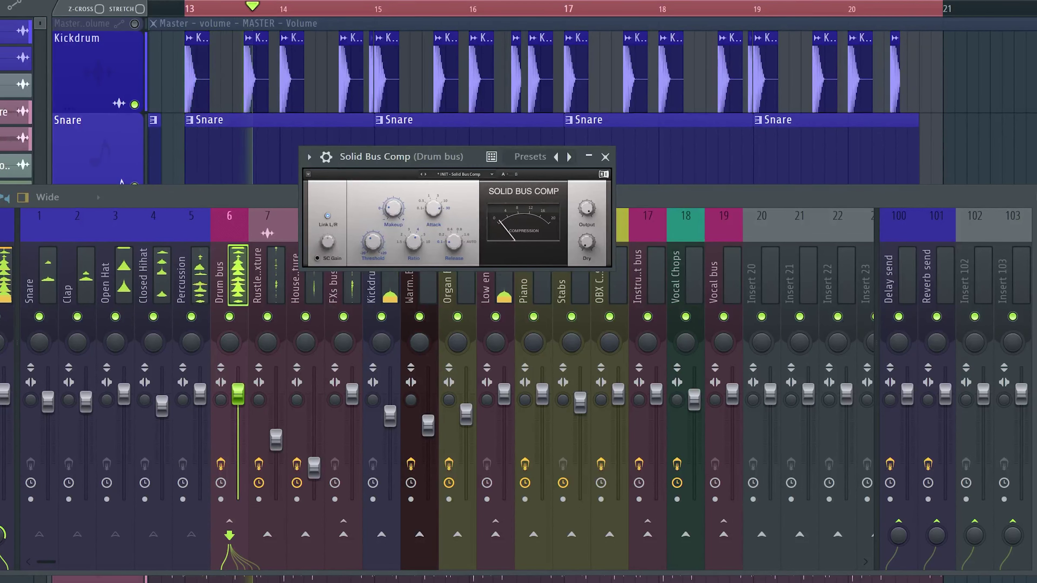
pyautogui.press('space')
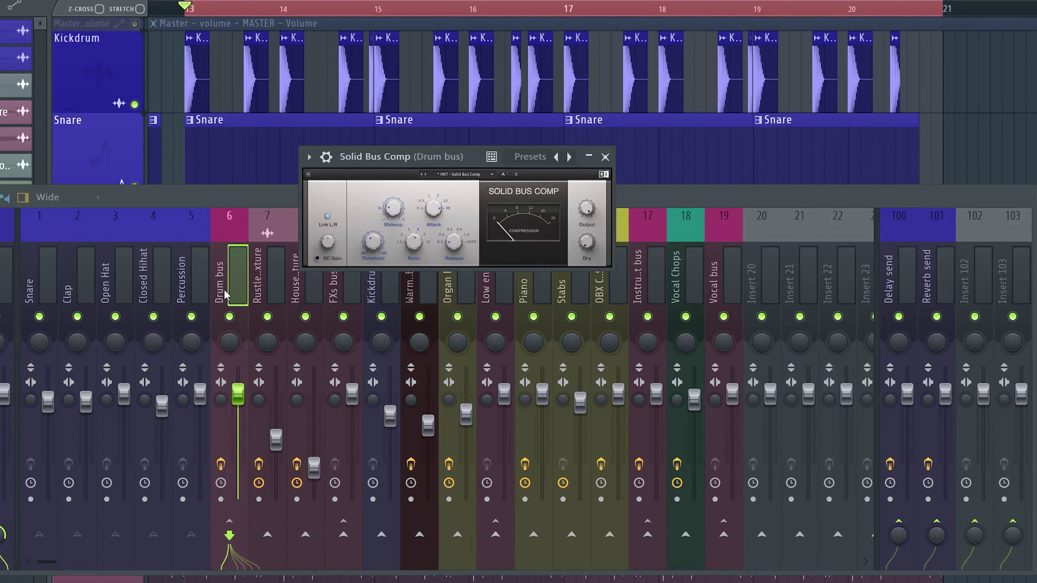
# Step: Move the Solid Bus Comp window out of the way and select the Kickdrum mixer track to view its routing
pyautogui.moveTo(434, 162); pyautogui.dragTo(359, 98)
pyautogui.click(376, 296)
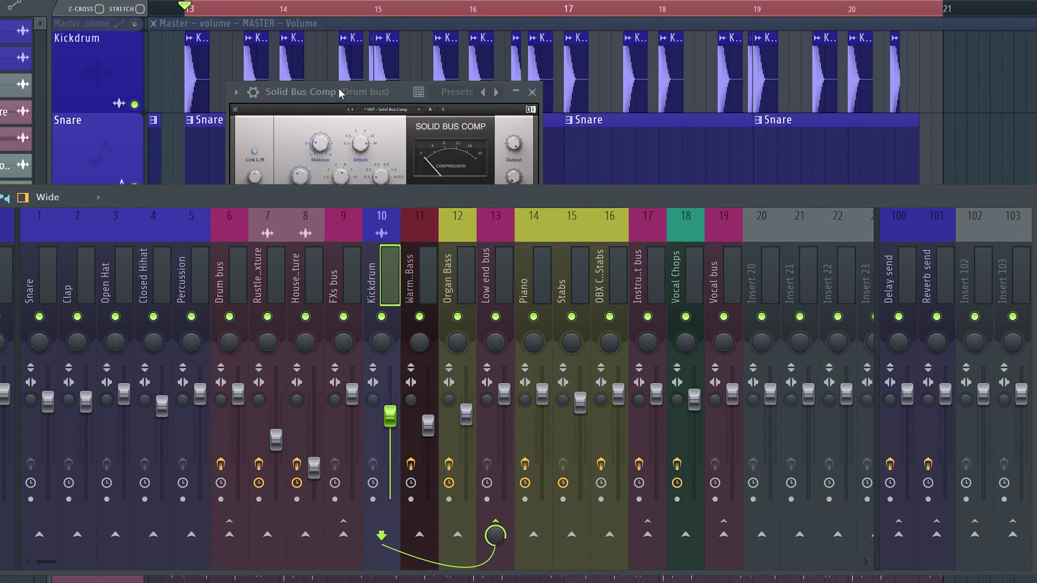
pyautogui.click(347, 100)
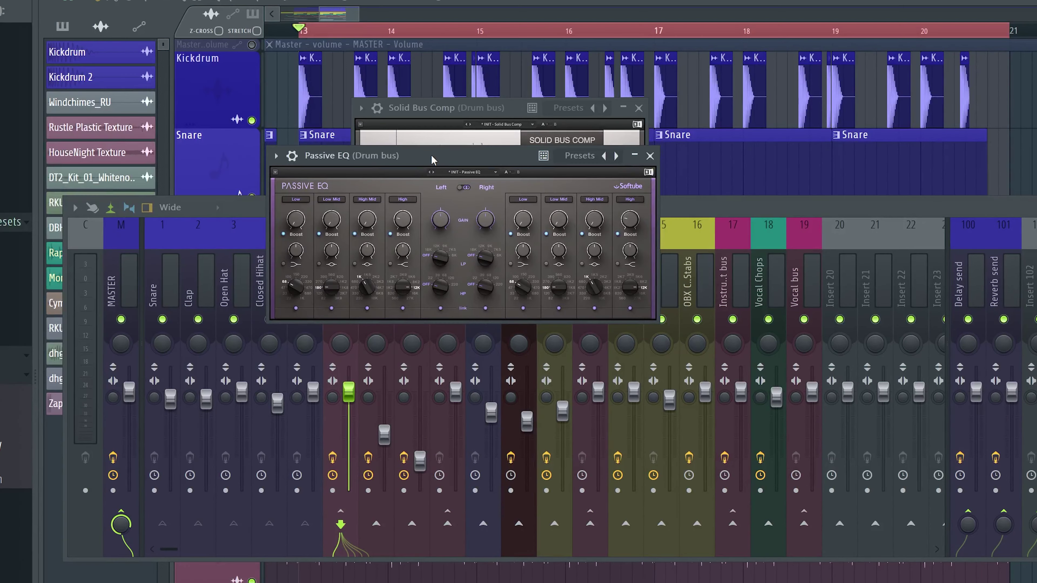
# Step: Play the drums with the Drum bus Passive EQ on view to audition its effect
pyautogui.press('space')
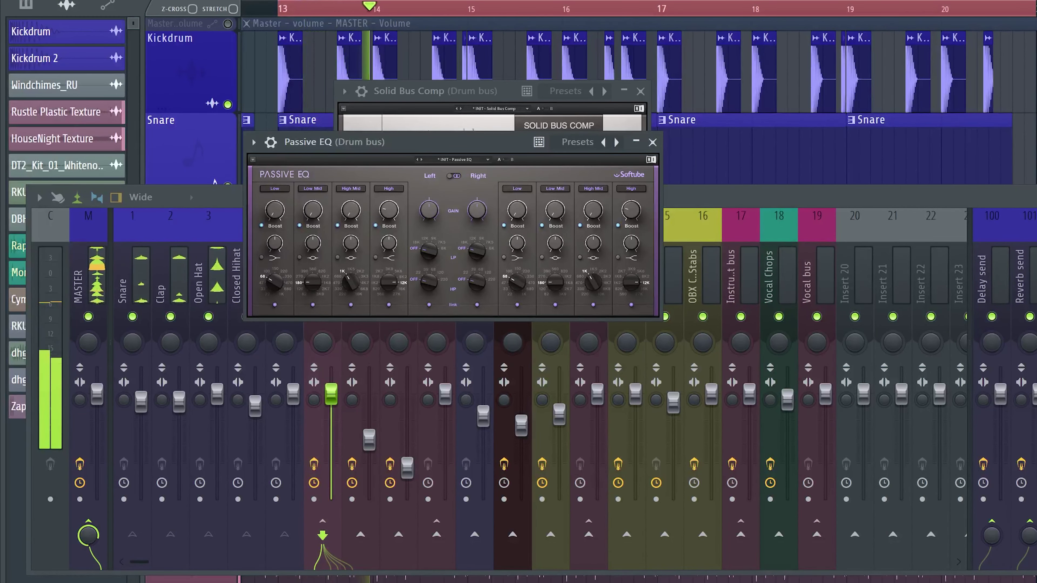
pyautogui.press('space')
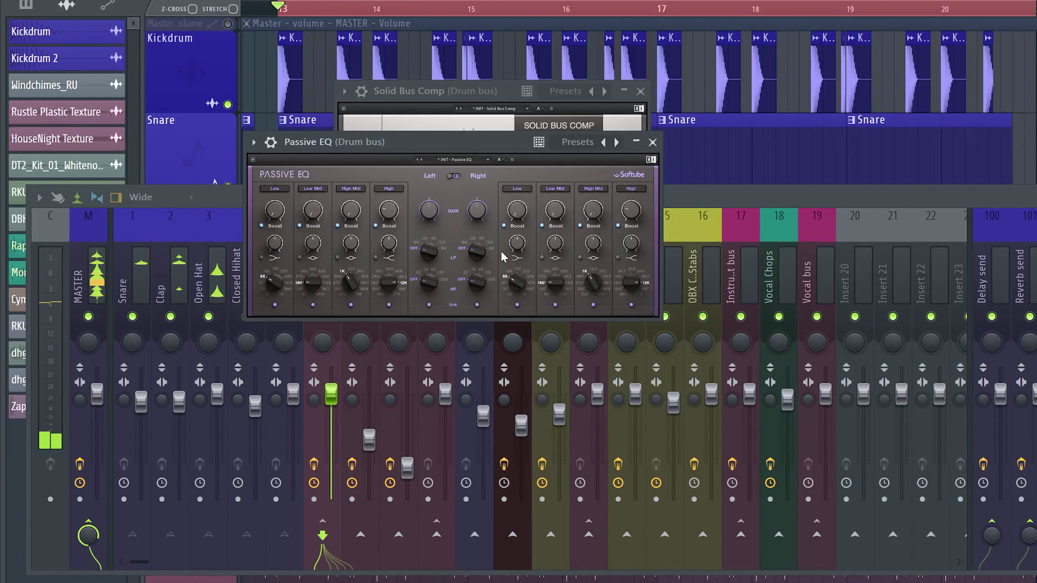
pyautogui.moveTo(388, 234)
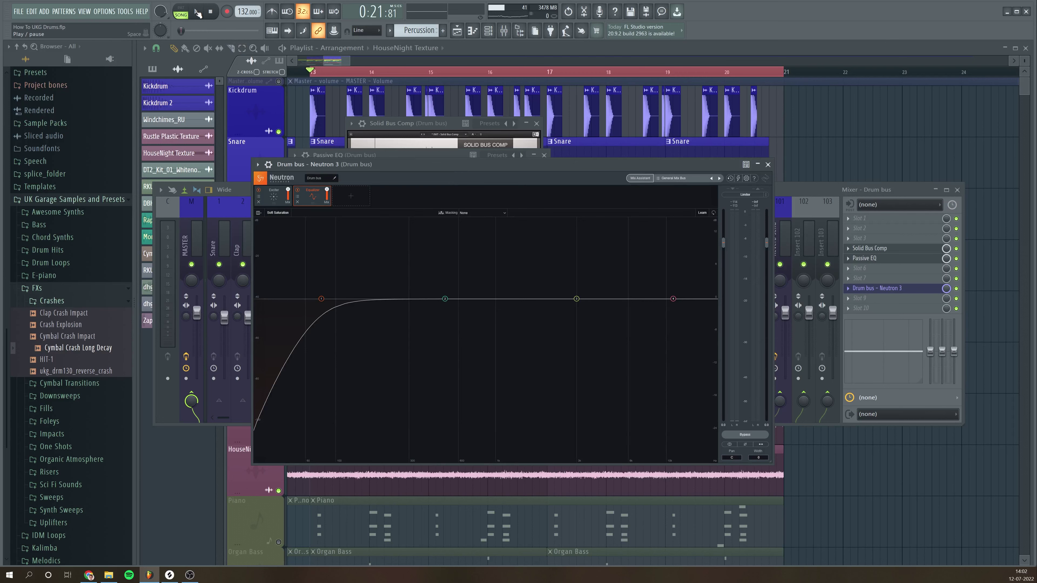
# Step: Audition the drums through Neutron 3 on the Drum bus, raise its high-pass node's cutoff frequency to cut more low end, and replay them
pyautogui.click(197, 12)
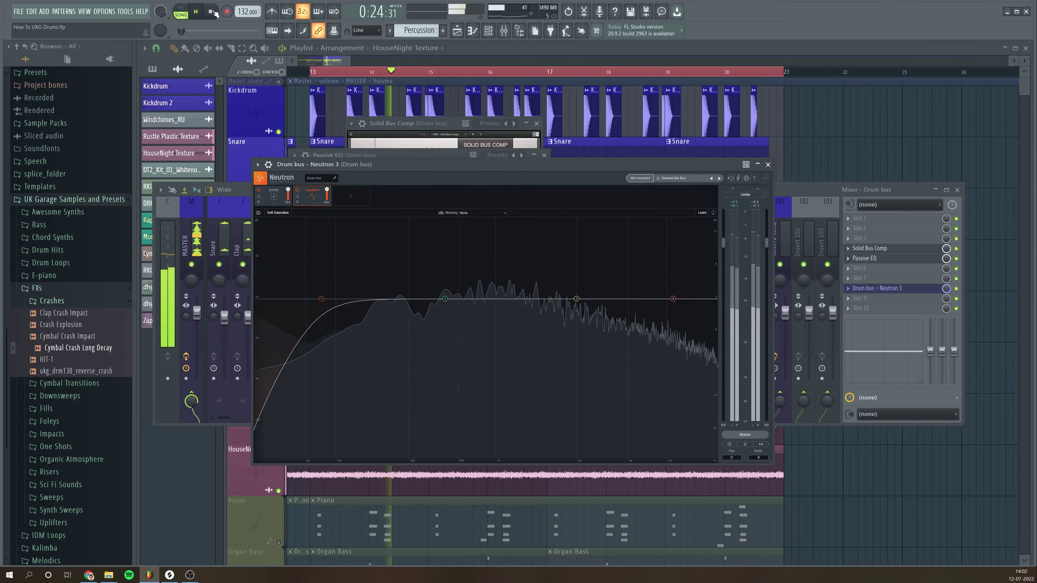
pyautogui.click(212, 12)
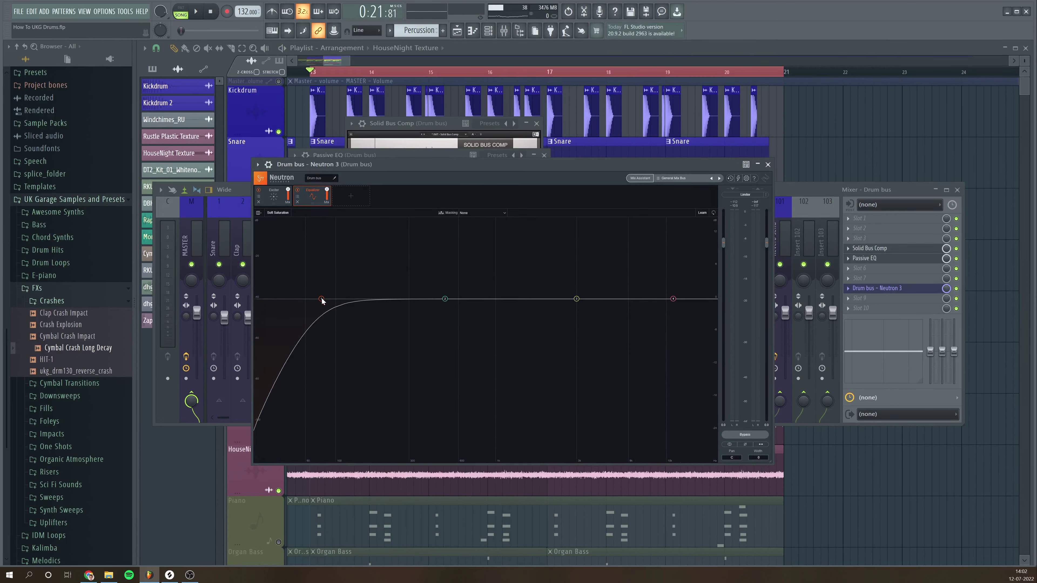
pyautogui.moveTo(322, 300); pyautogui.dragTo(366, 300)
pyautogui.press('space')
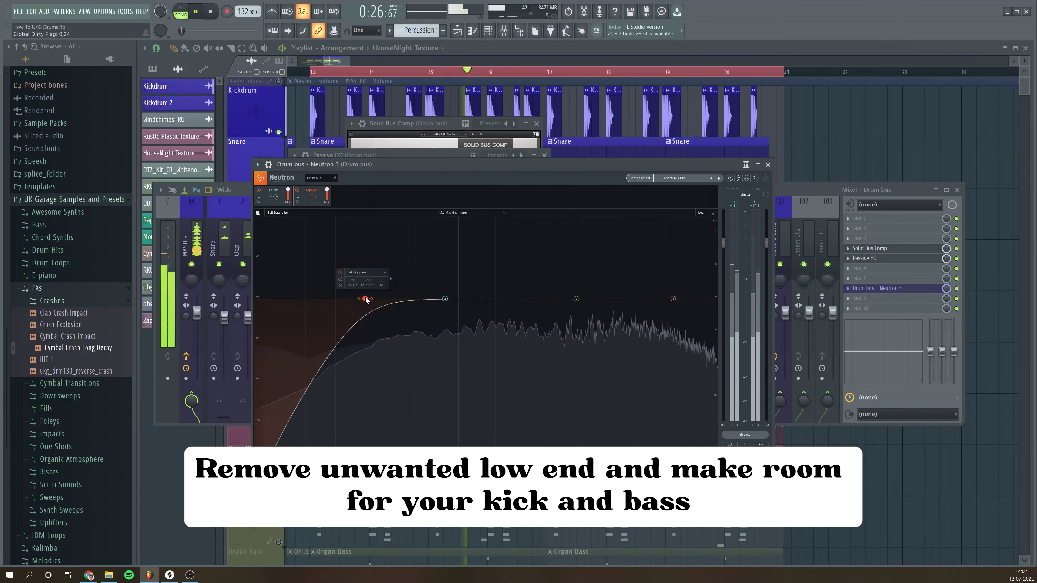
pyautogui.press('space')
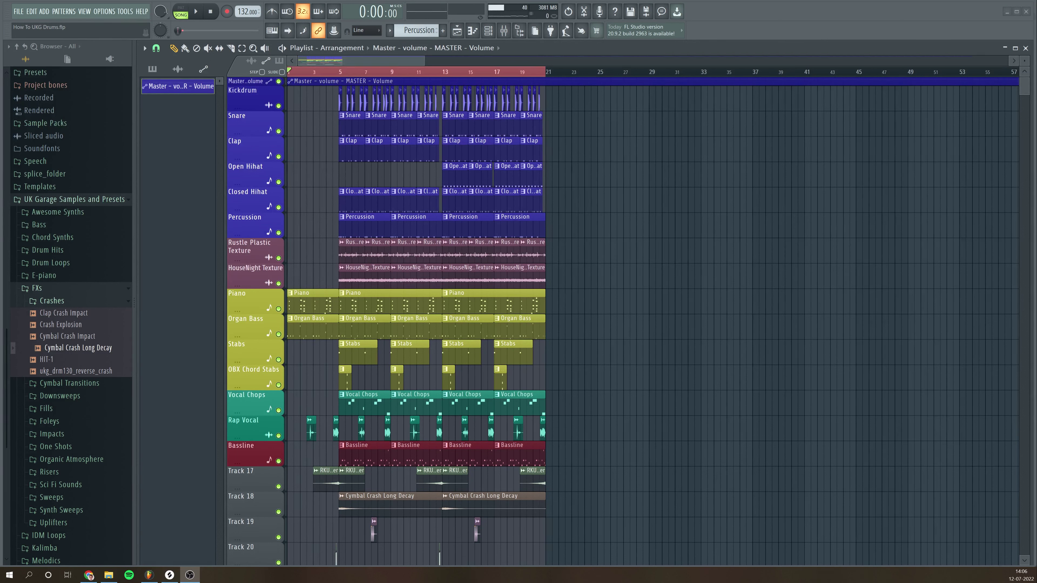
# Step: Play the full arrangement from the start, following the playback closer in across the playlist
pyautogui.click(196, 11)
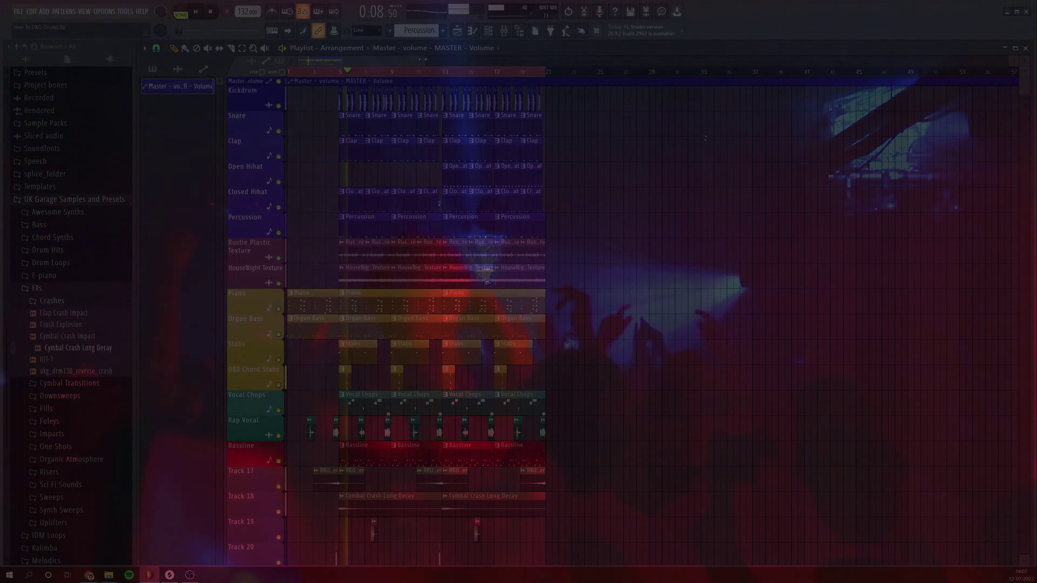
pyautogui.moveTo(422, 62); pyautogui.dragTo(352, 61)
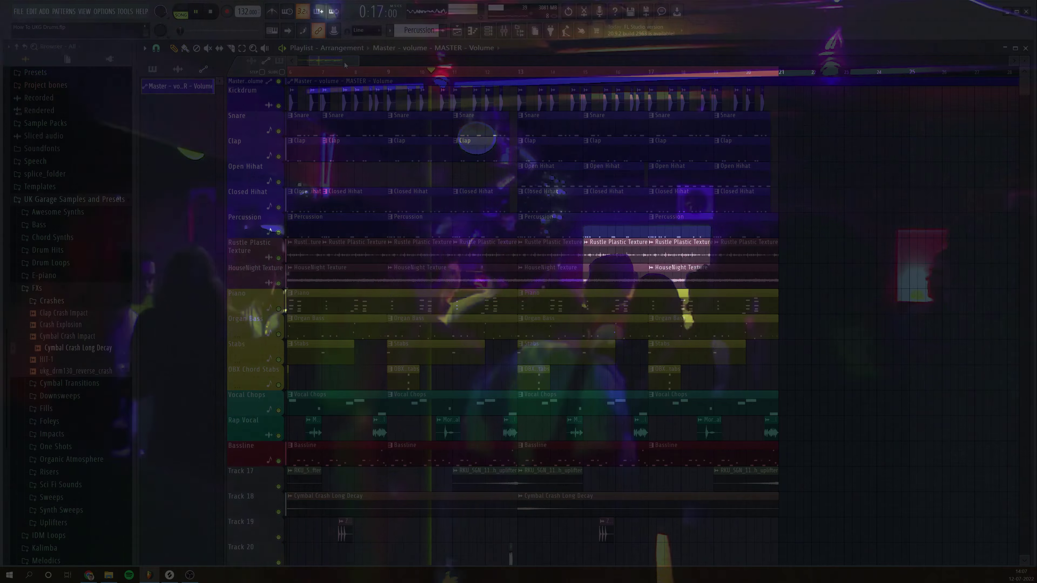
pyautogui.moveTo(345, 65); pyautogui.dragTo(354, 63)
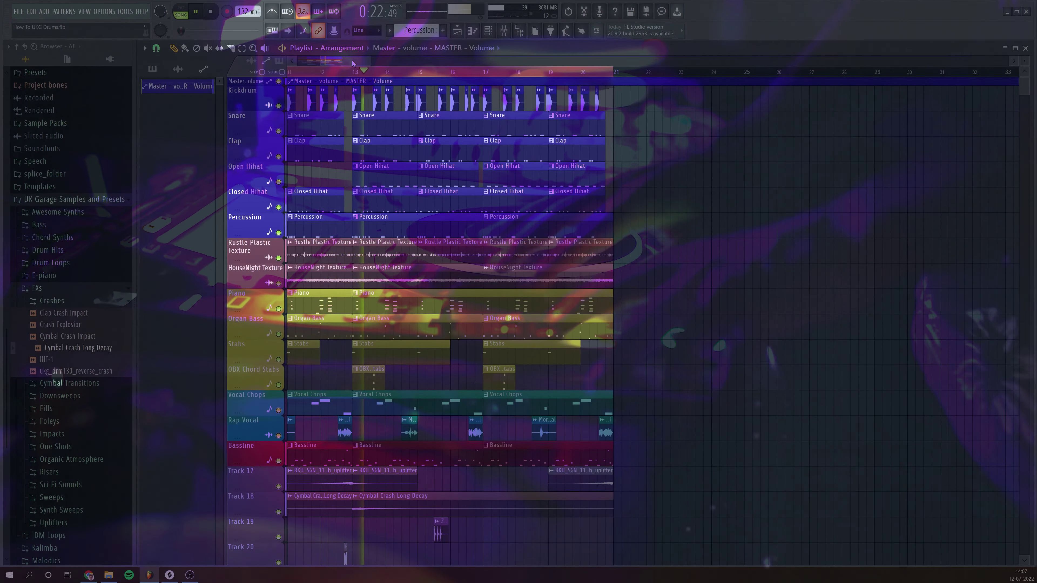